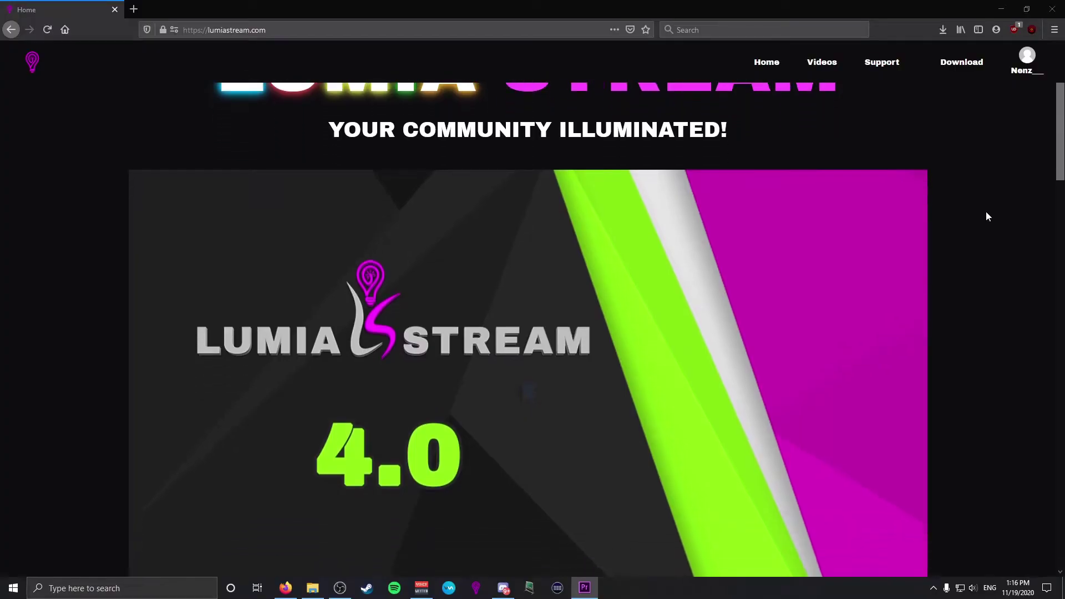
Step: Browse the Lumia Stream homepage and feature comparison, choose the Free version, and download it for Windows
scroll(987, 215, down, 10)
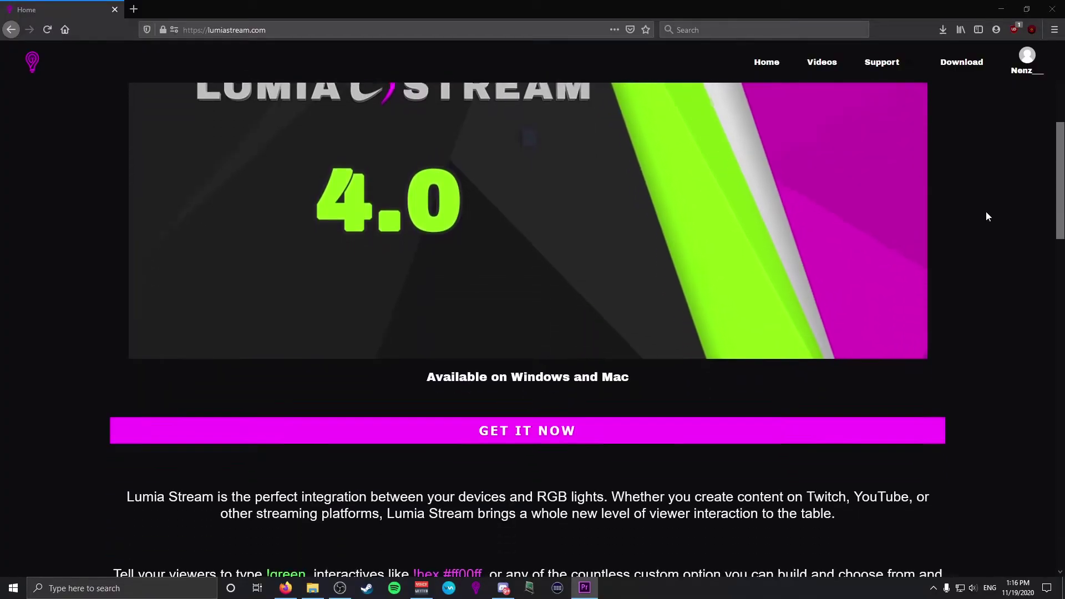
scroll(987, 216, down, 4)
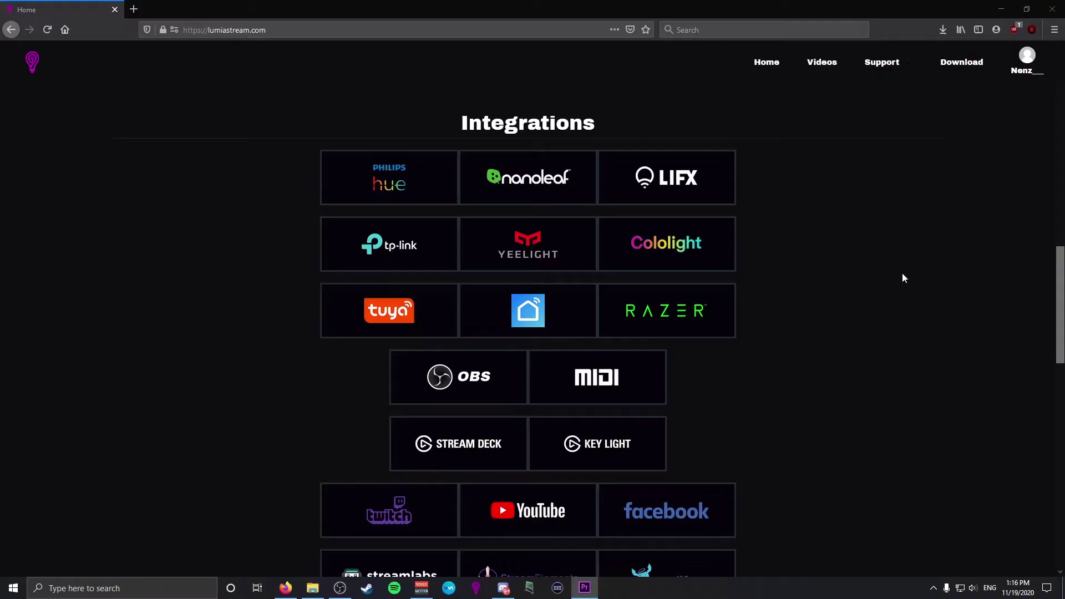
scroll(902, 273, up, 3)
scroll(902, 278, up, 5)
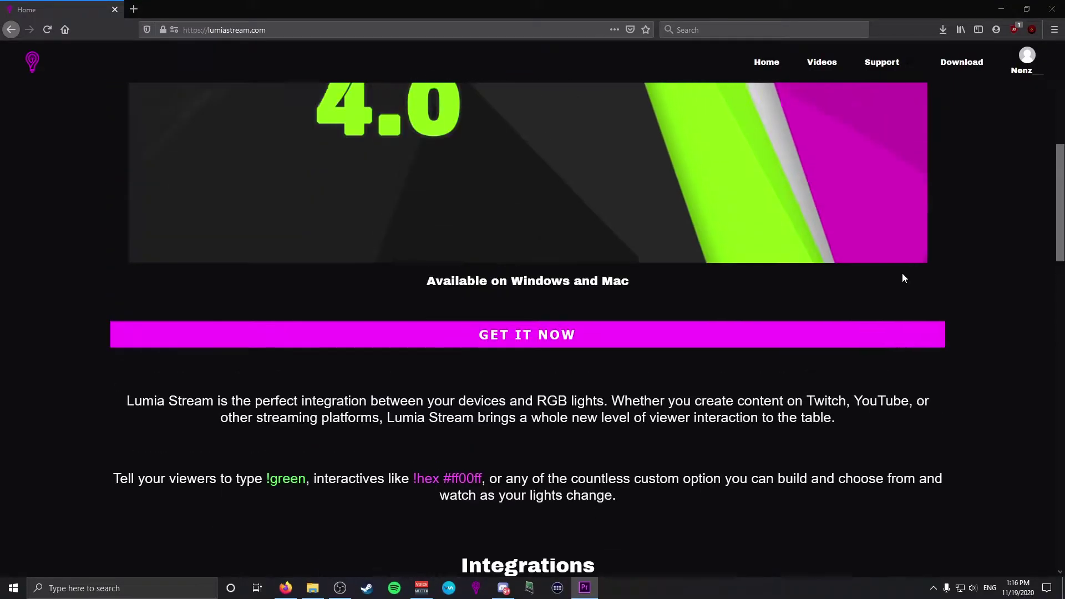
click(531, 350)
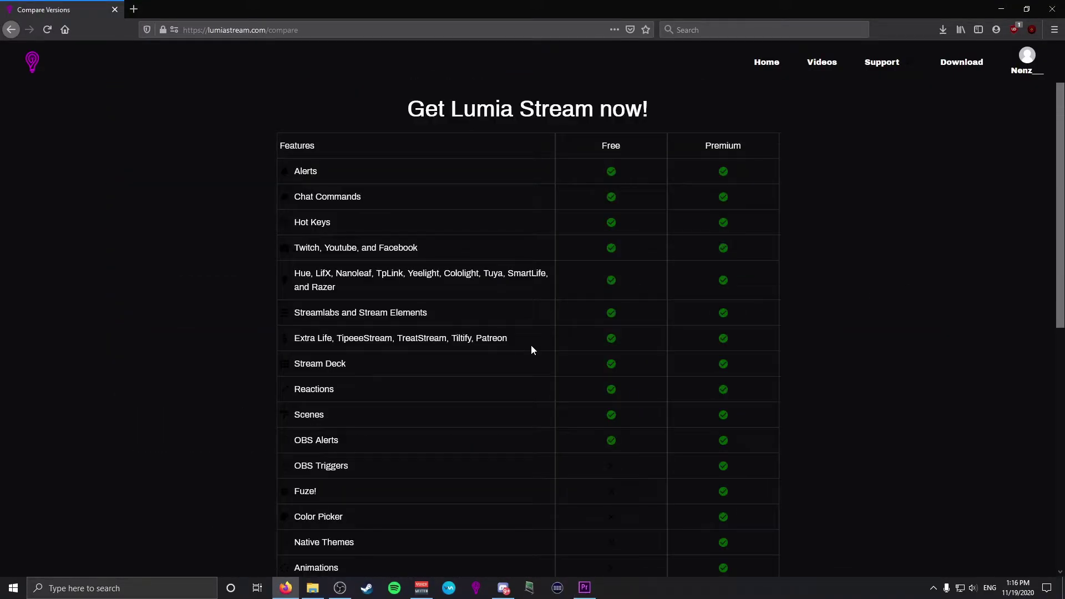
scroll(202, 368, down, 4)
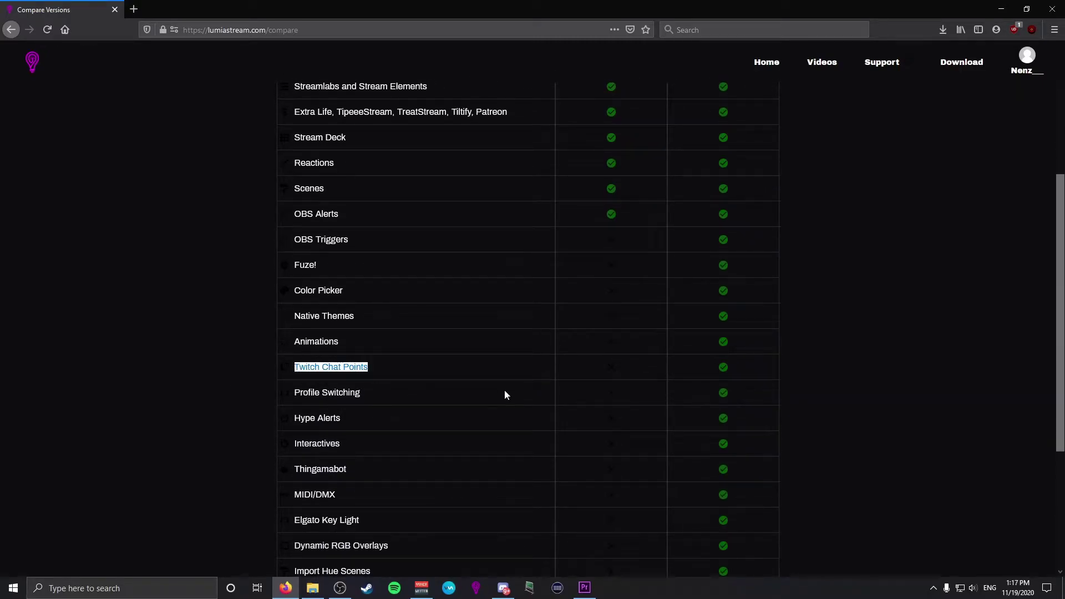
scroll(621, 391, down, 4)
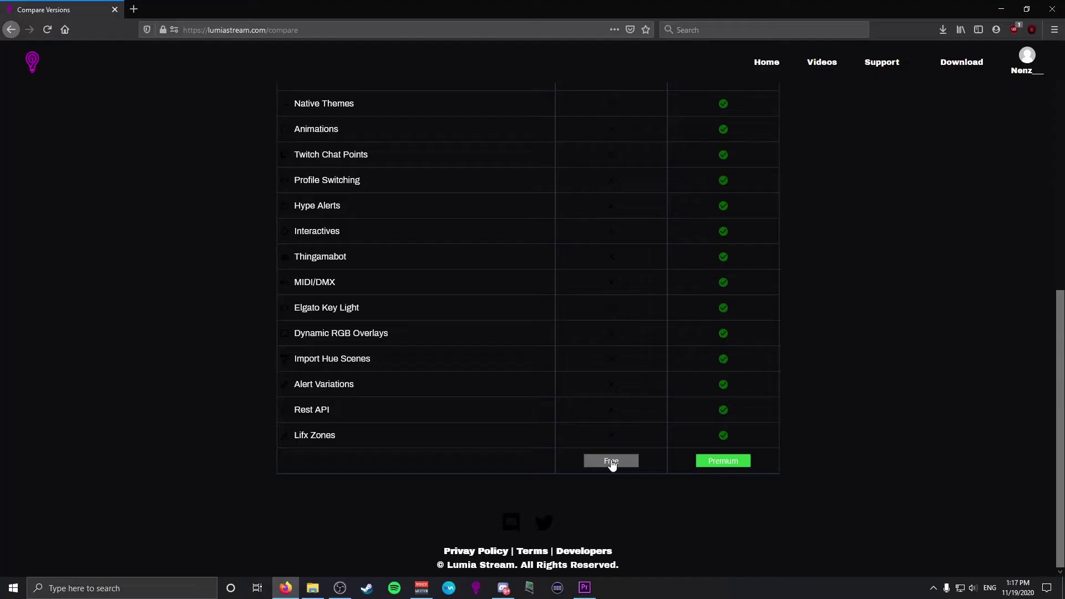
click(611, 463)
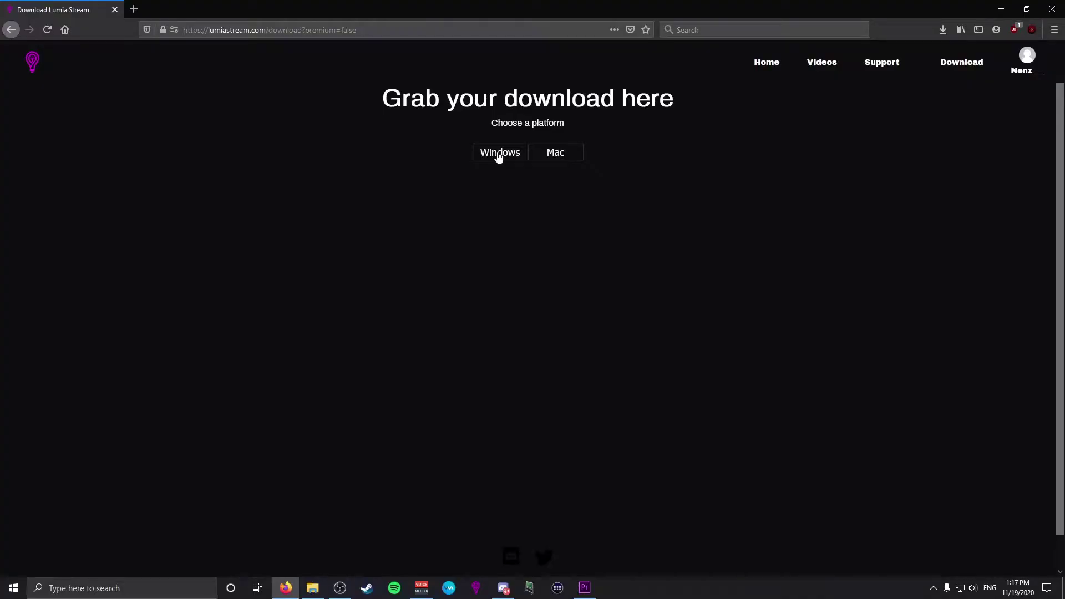
click(498, 157)
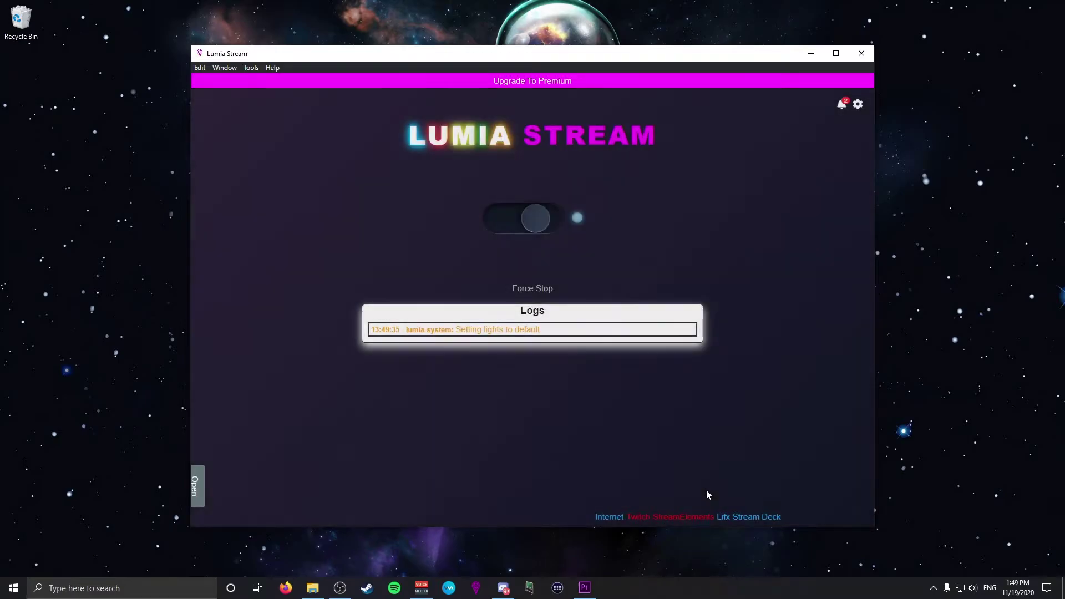
Step: Review the selectable streaming platforms from the Connections settings, and skip out of that screen
click(858, 105)
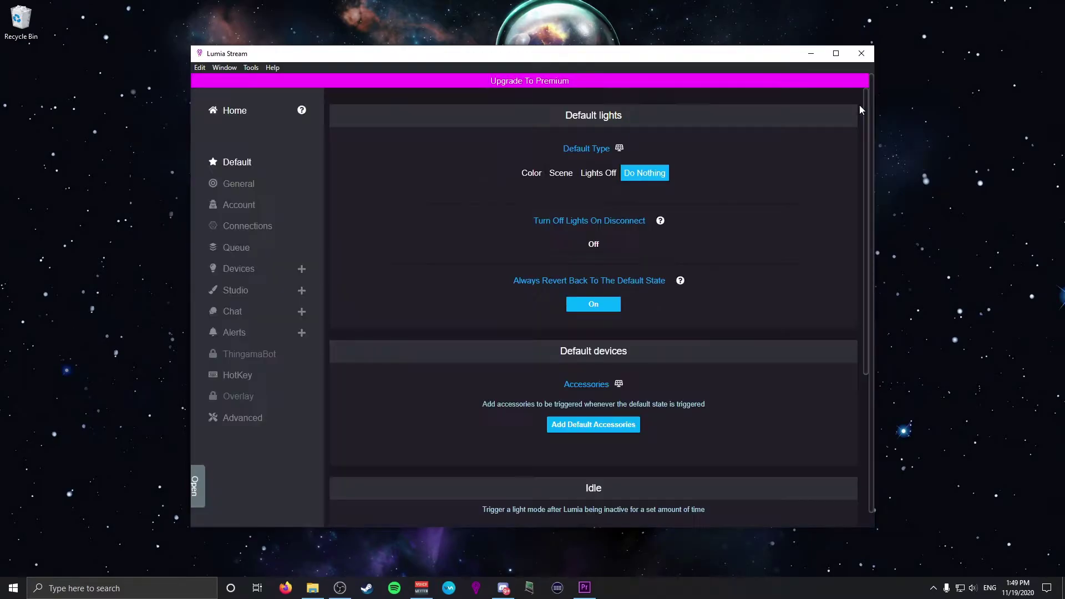
click(240, 231)
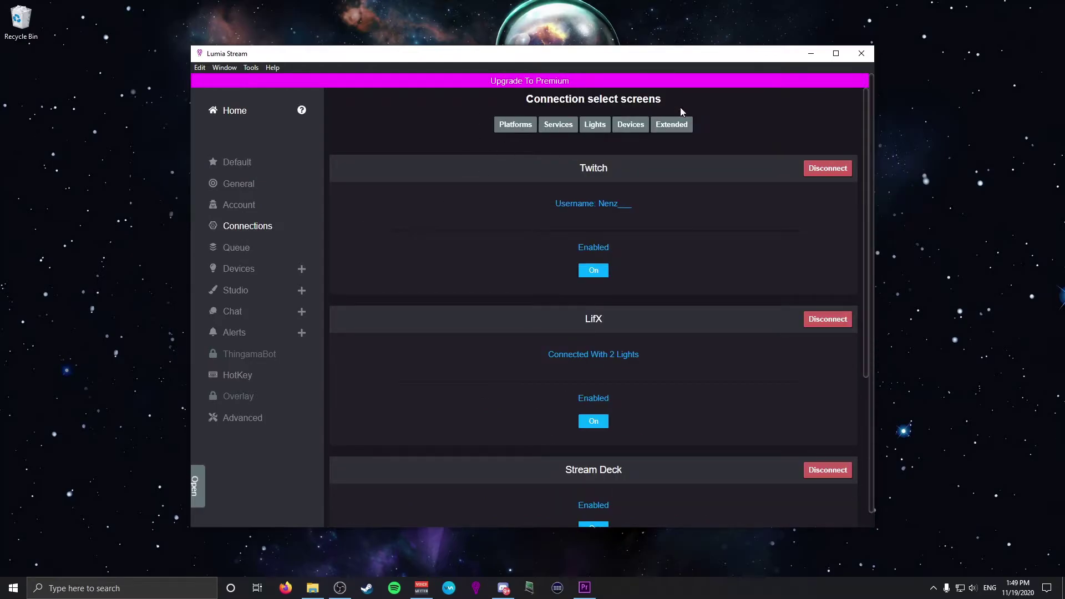
click(515, 125)
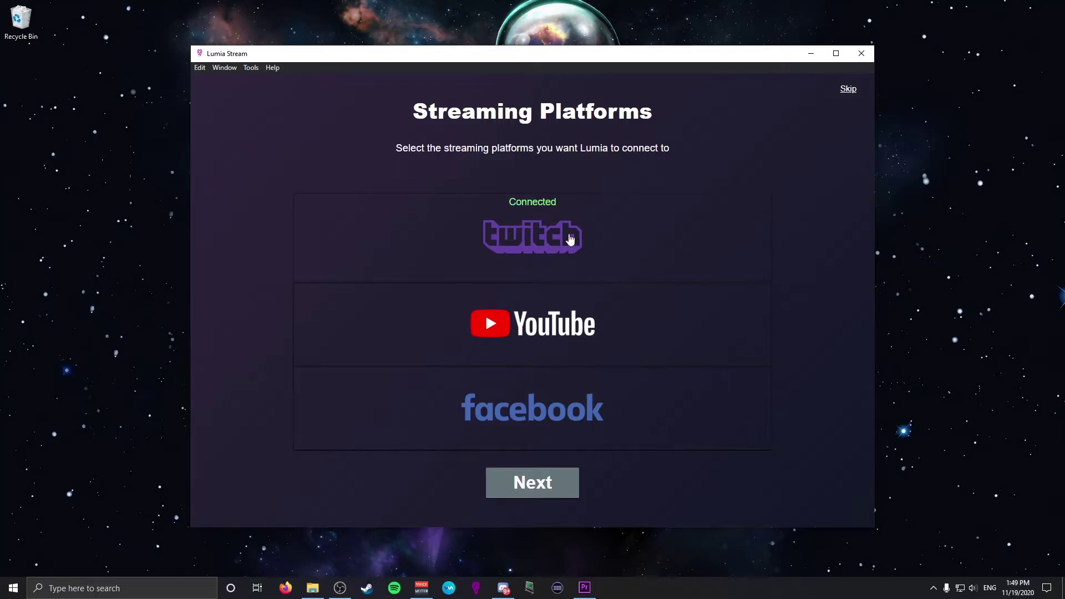
click(850, 91)
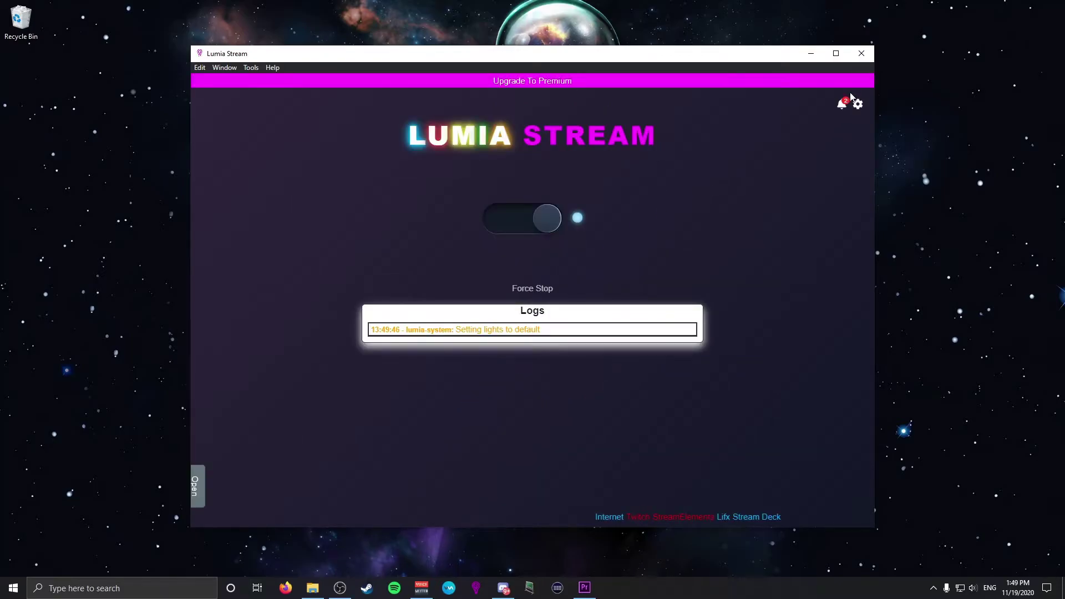
Step: Return to the Connections settings, review the selectable streaming services, and skip out of that screen
click(857, 104)
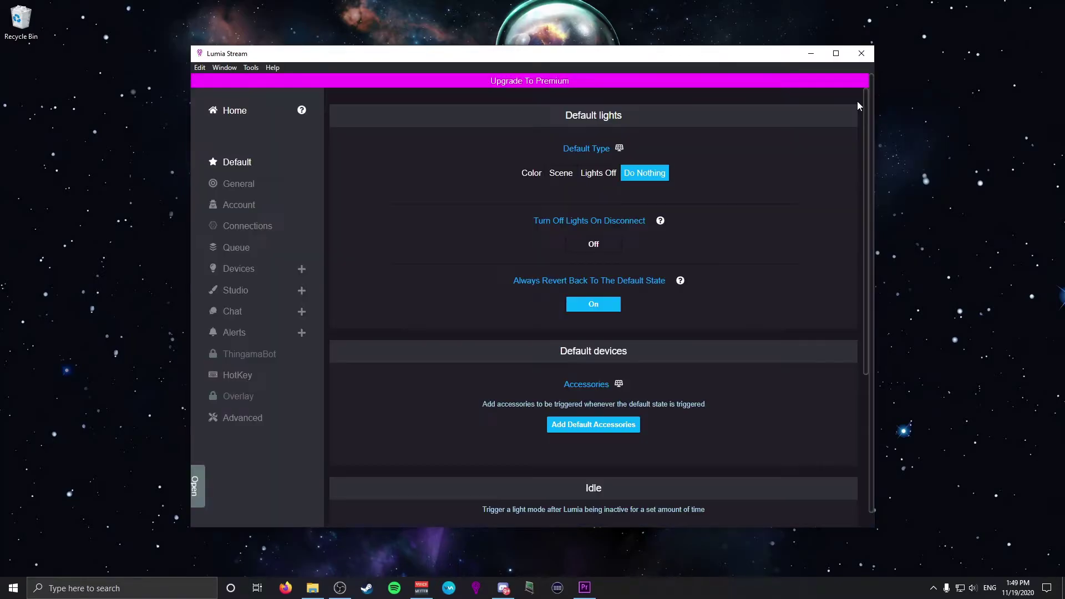
click(247, 227)
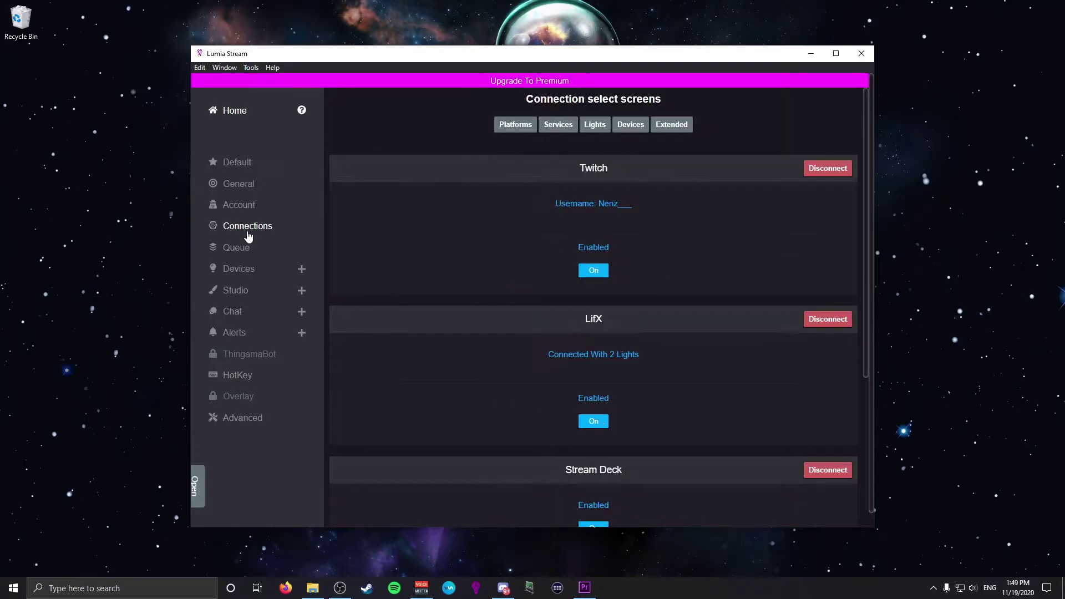
click(553, 128)
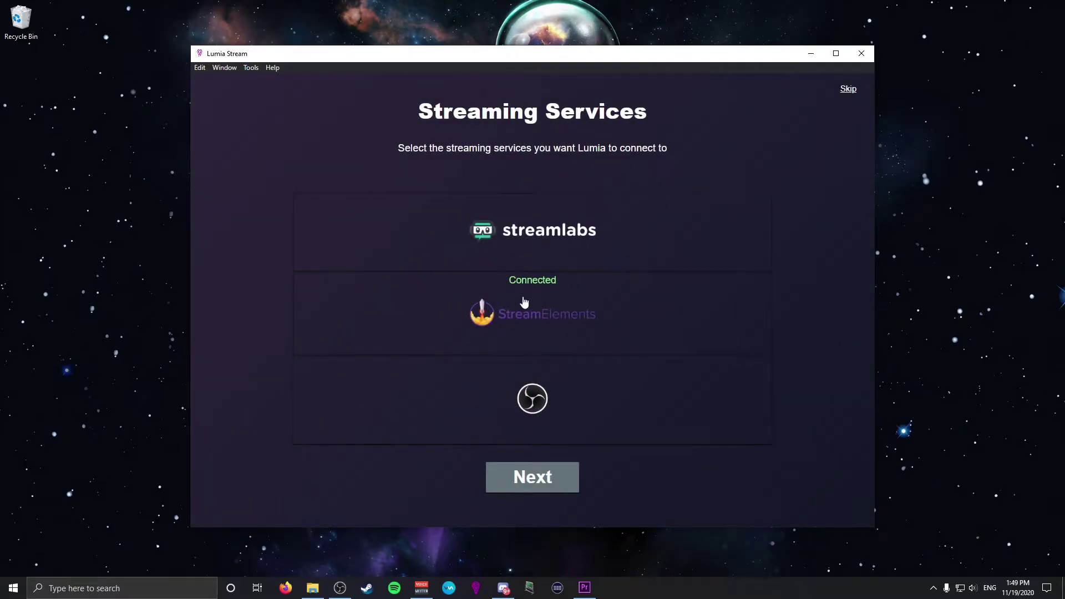
click(848, 90)
Step: Reopen the Connections settings, review the devices and accessories Lumia can connect to, and skip that screen
click(858, 104)
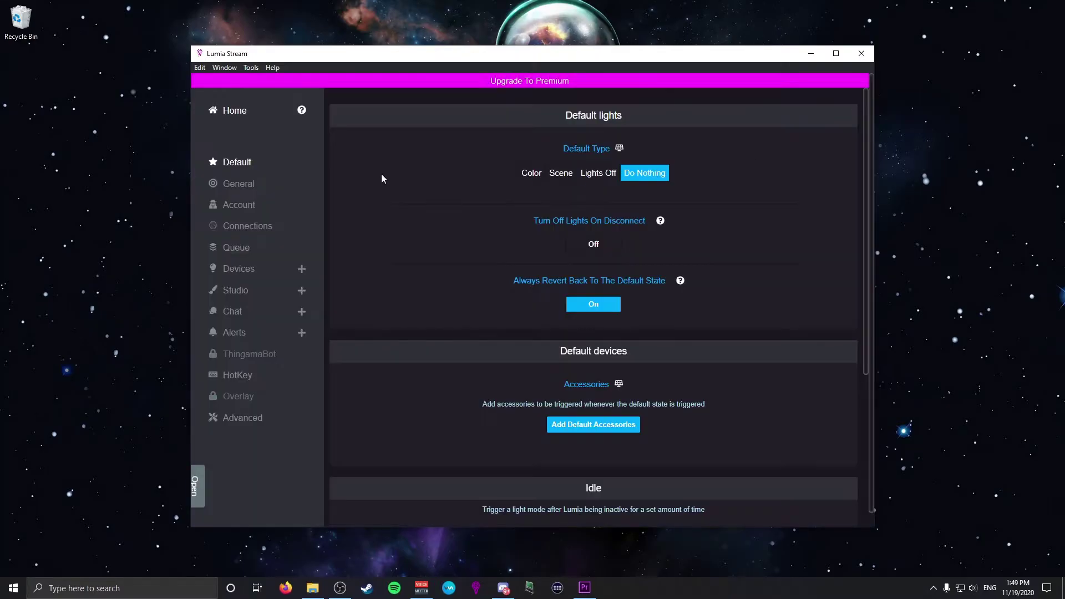
click(250, 227)
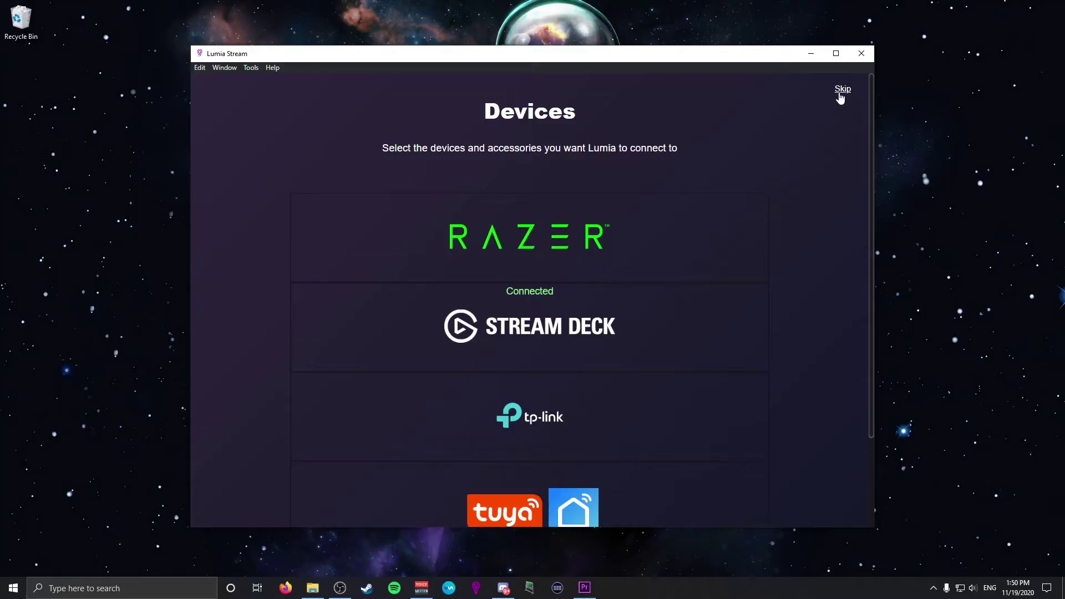
click(840, 92)
Step: Open the chat Colors settings and set the aqua color's brightness to 45%
click(862, 105)
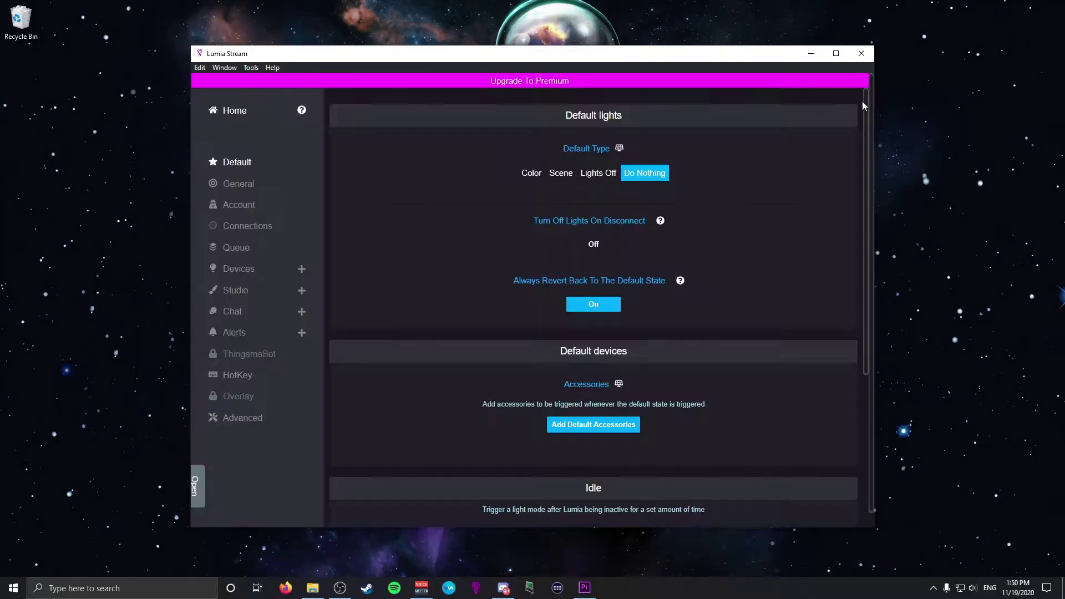
click(220, 315)
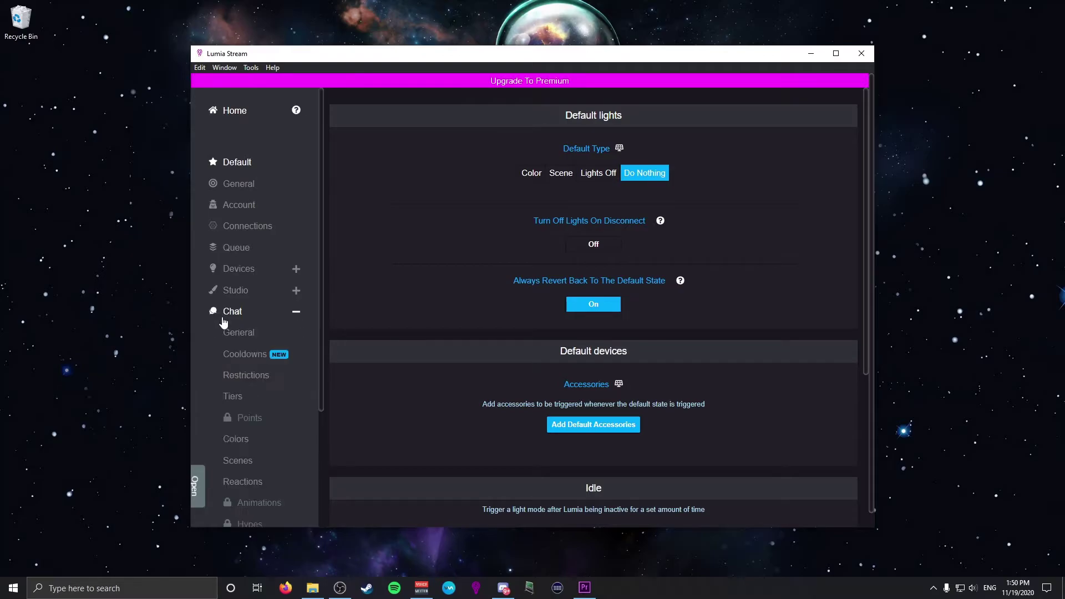
click(236, 440)
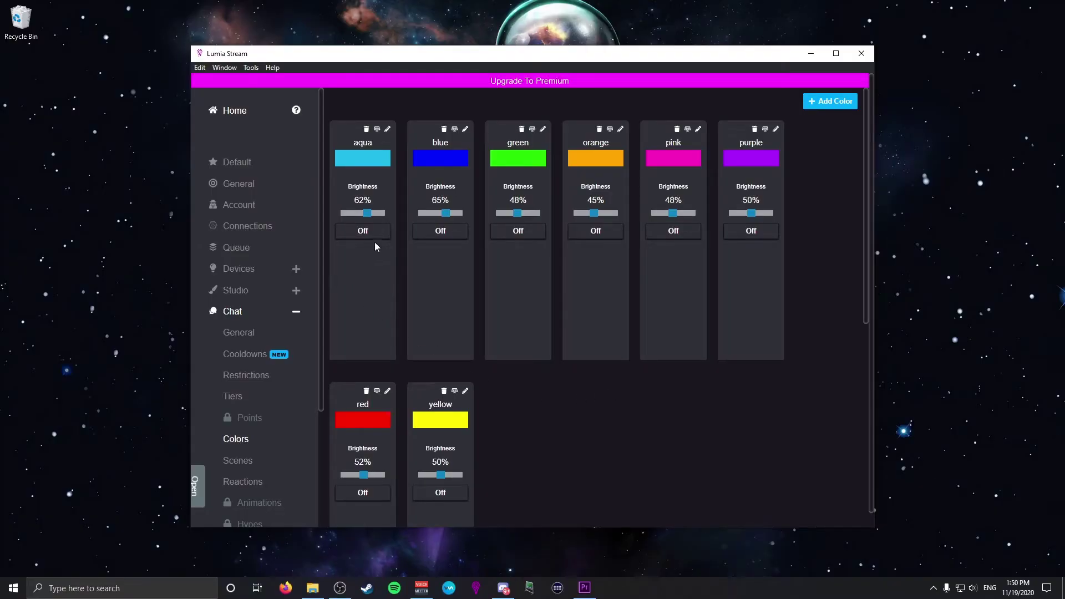
drag(359, 216, 372, 216)
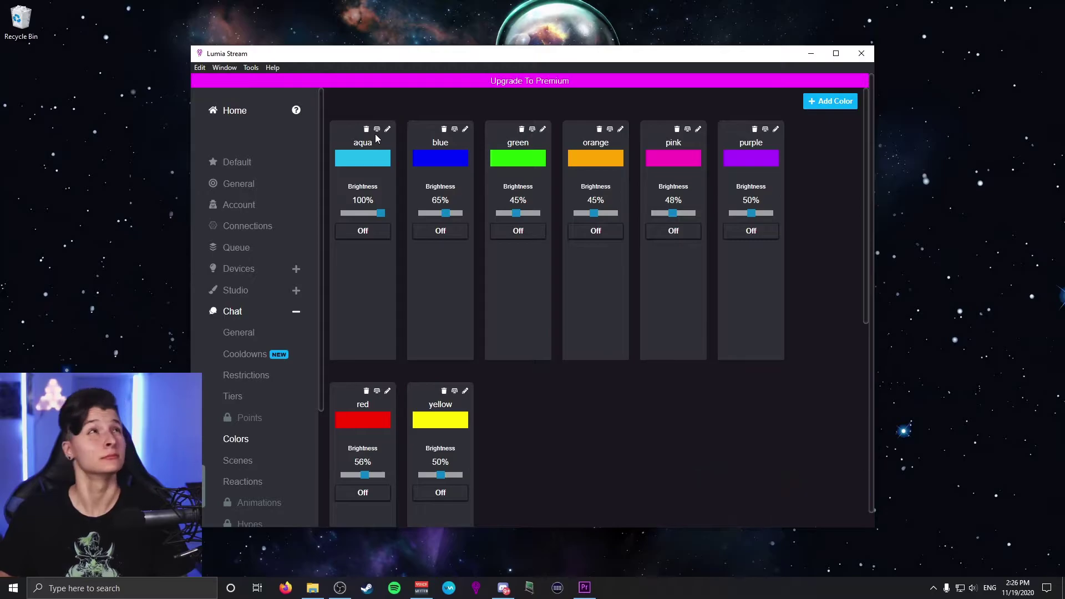
drag(380, 214, 364, 216)
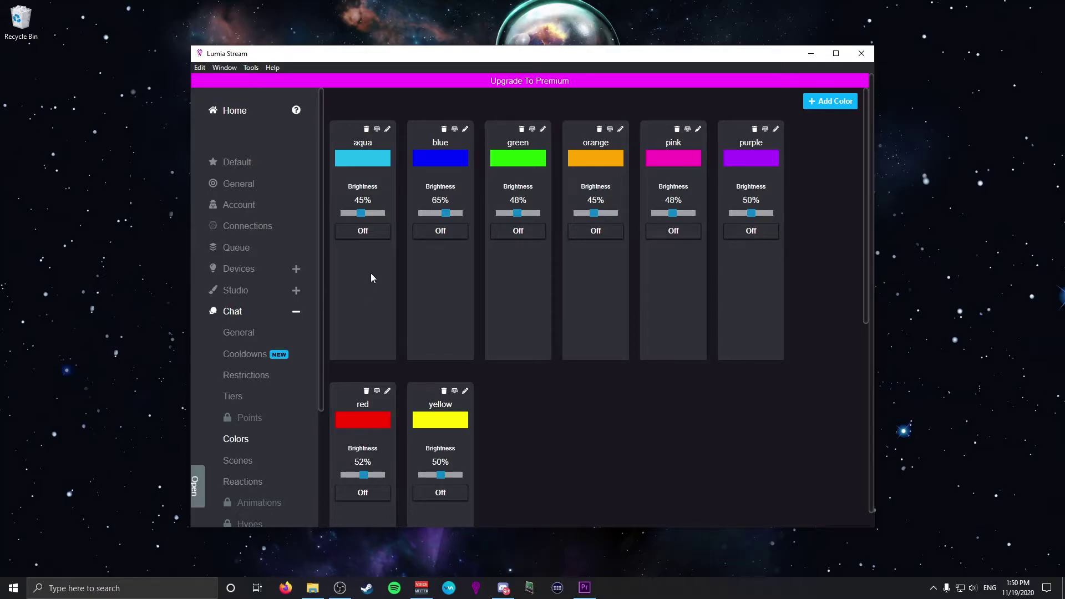
Step: Turn on the aqua chat color, toggle its user permission level, and return to the Home screen
click(374, 238)
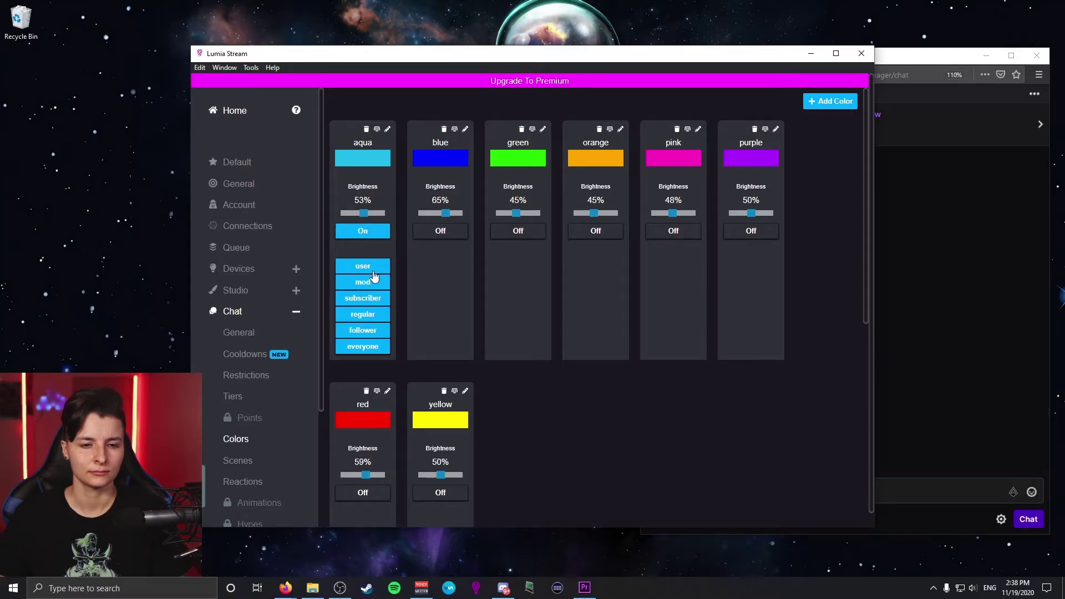
click(374, 269)
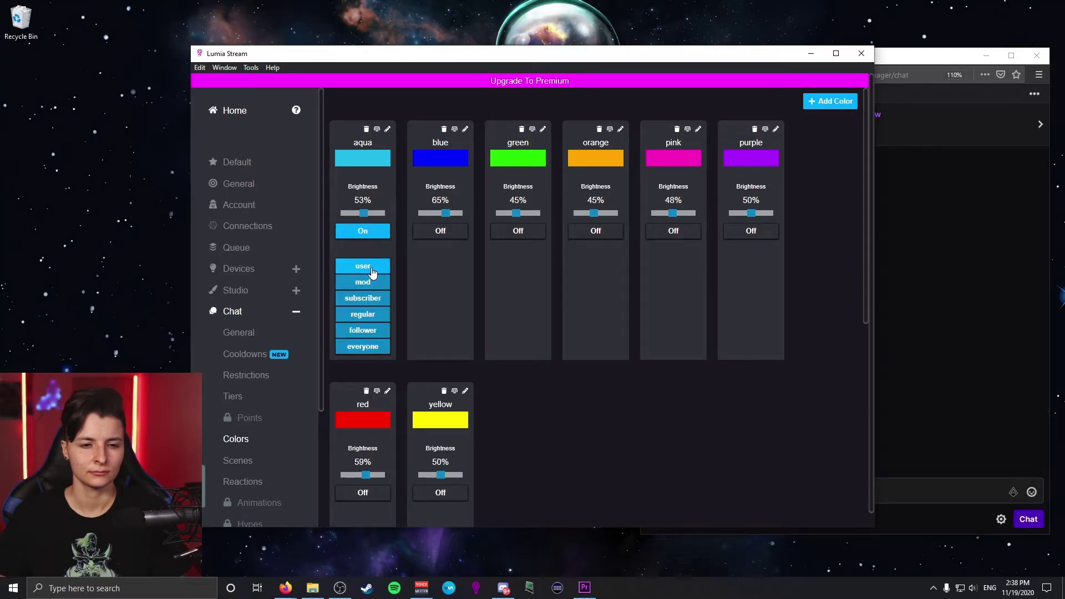
click(233, 111)
Step: Switch to the Twitch chat window in Firefox and send the message "!aqua" to test the light command
key(alt+Tab)
text(!a)
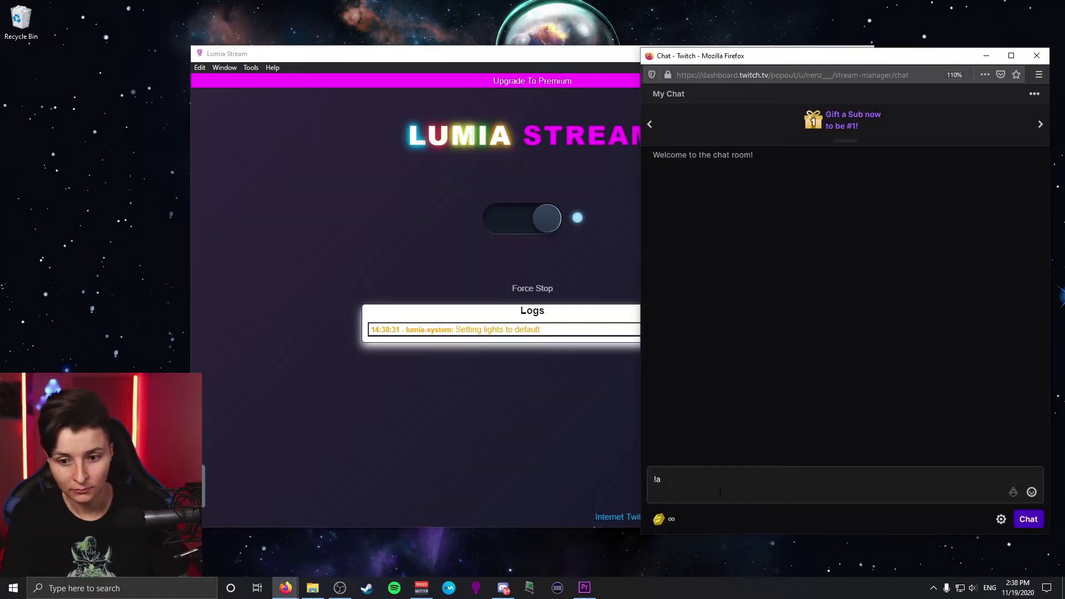
text(qua)
key(Return)
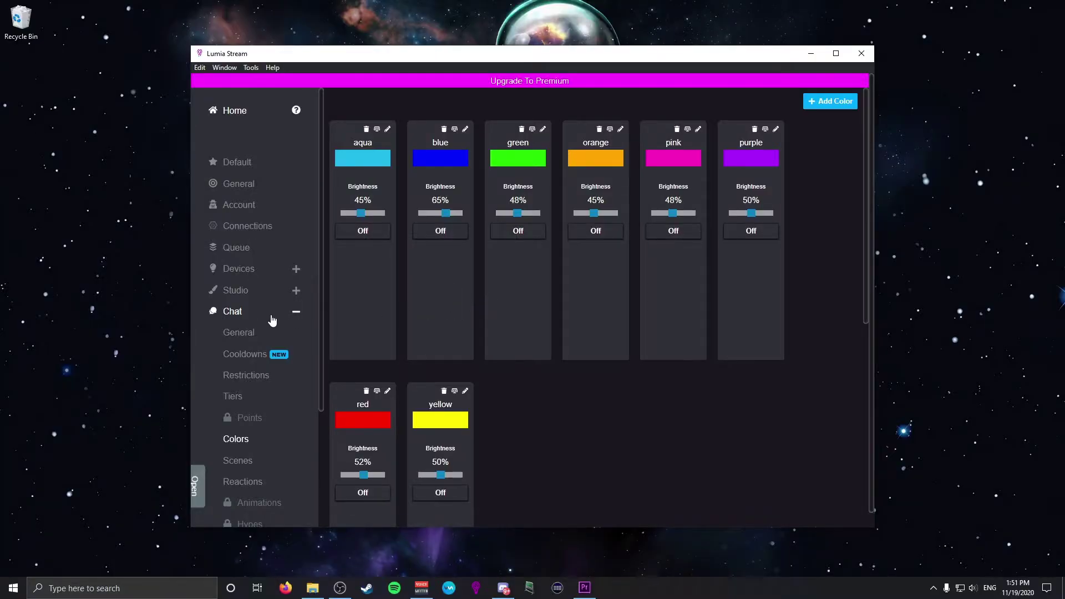
Step: Create a new entry in the HotKey settings and assign the key 2 to it
scroll(272, 320, down, 3)
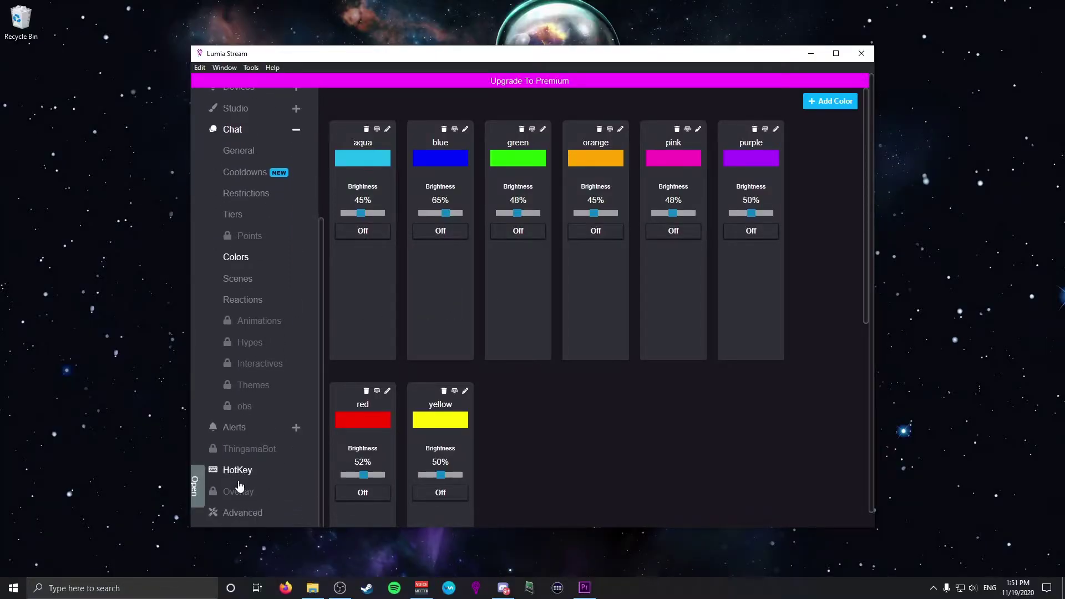
click(238, 476)
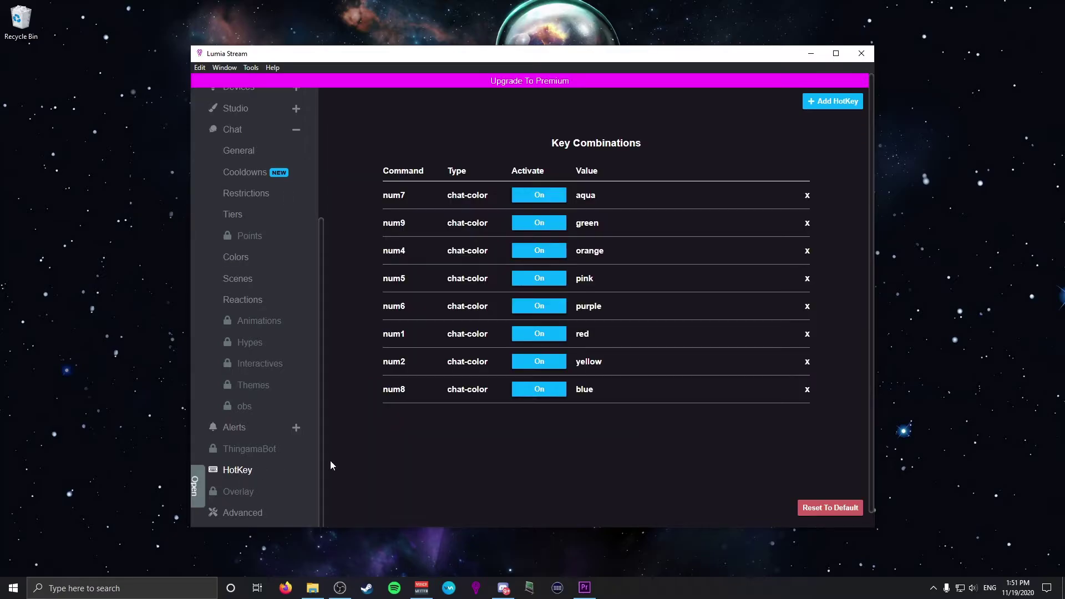
click(837, 102)
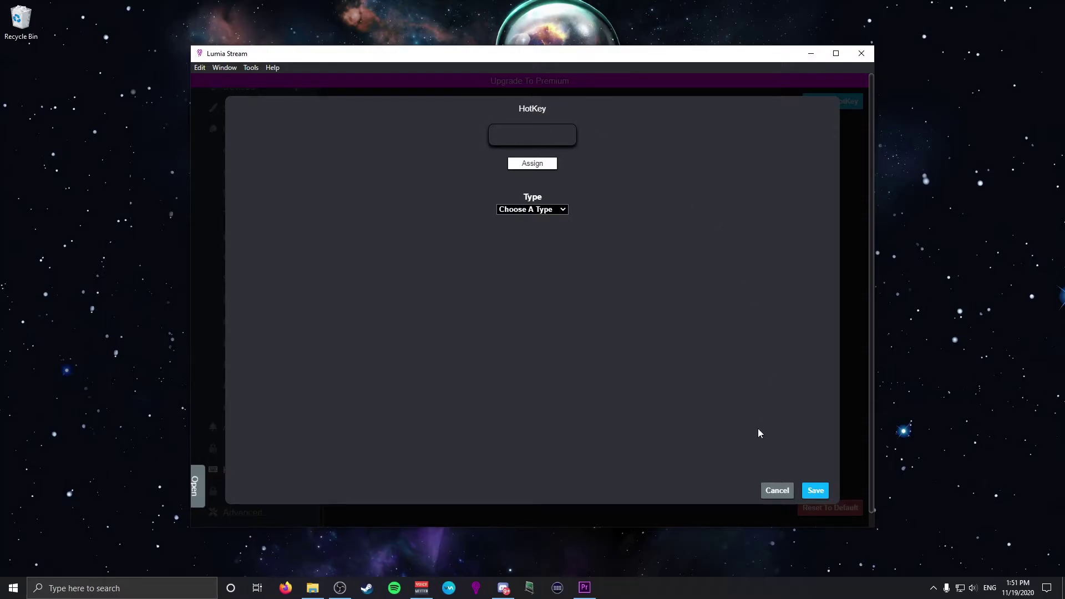
click(777, 490)
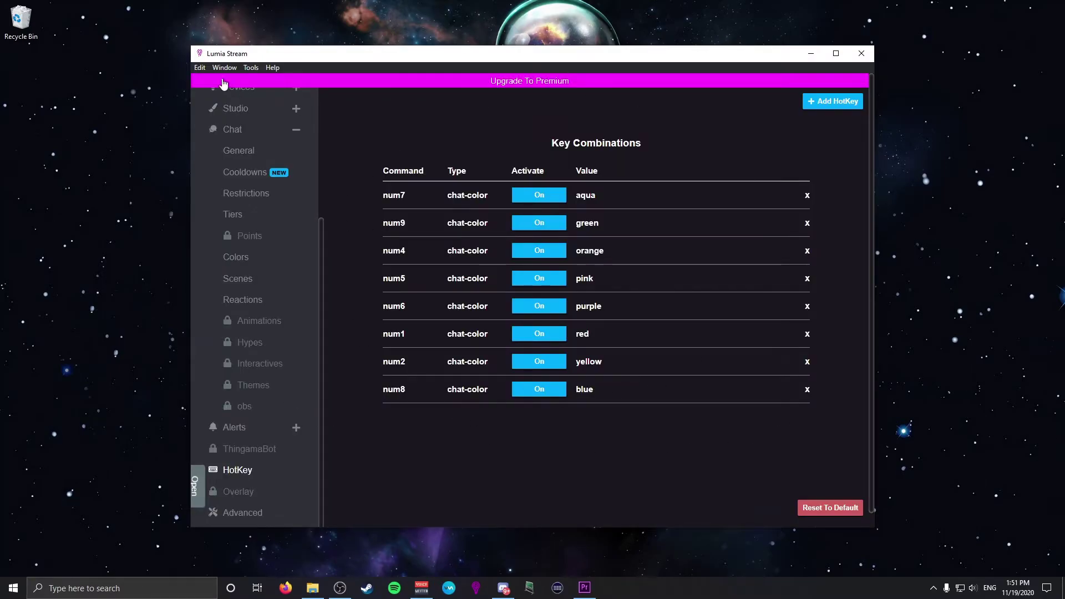
click(837, 102)
click(546, 165)
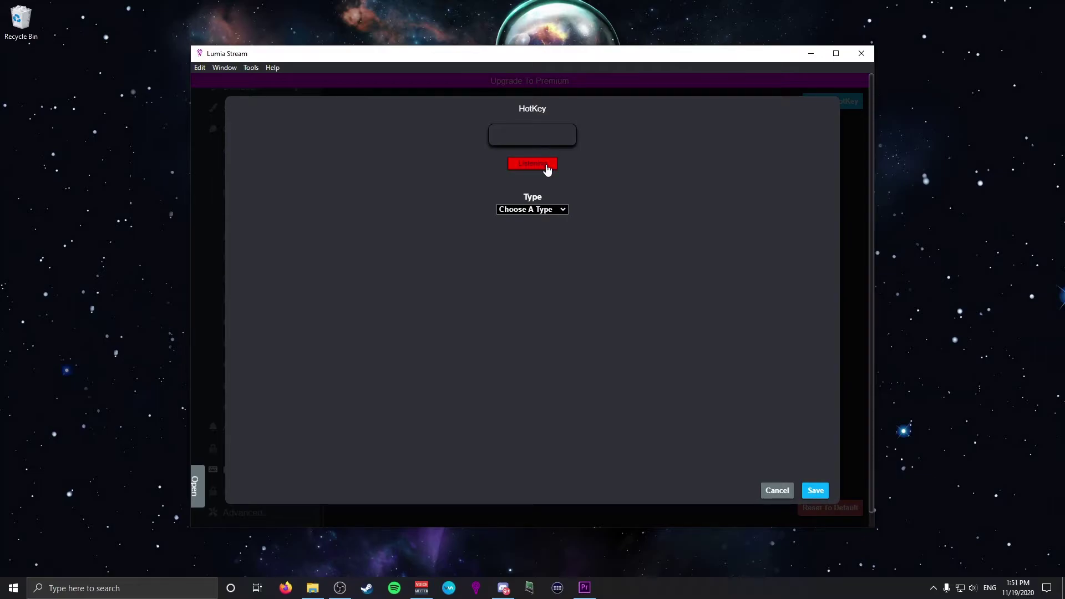
key(2)
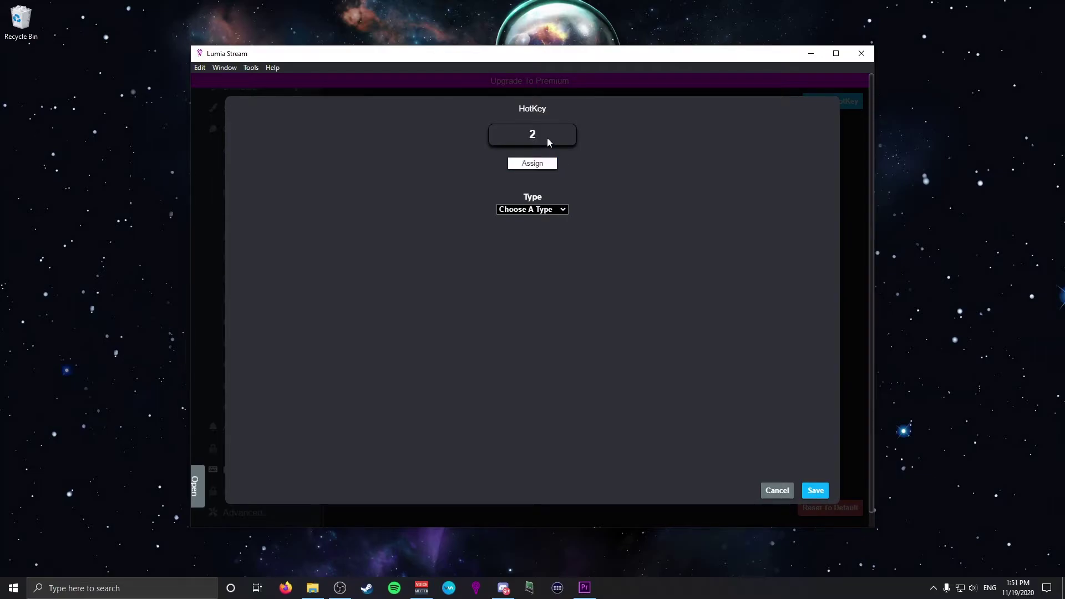
Step: Set the new hotkey's type to Chat-Color and its value to Red
click(541, 210)
click(536, 237)
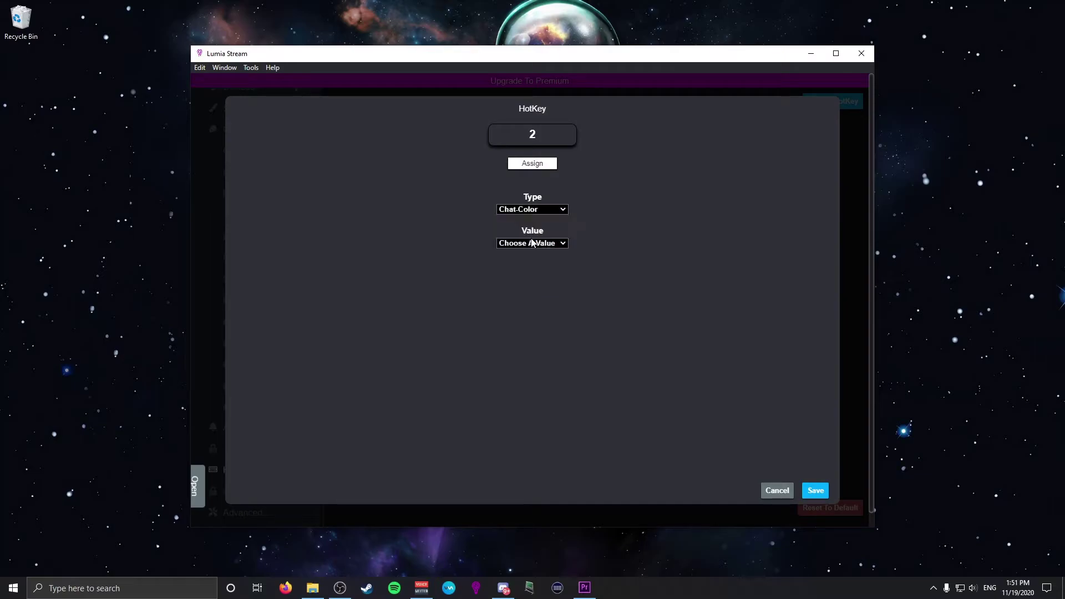
click(536, 244)
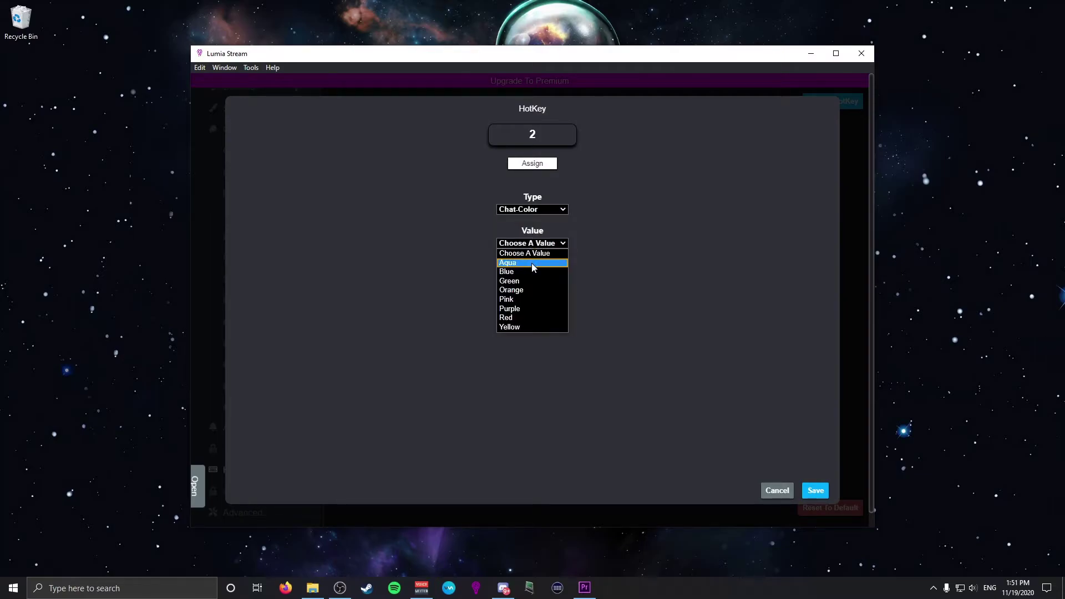
click(536, 318)
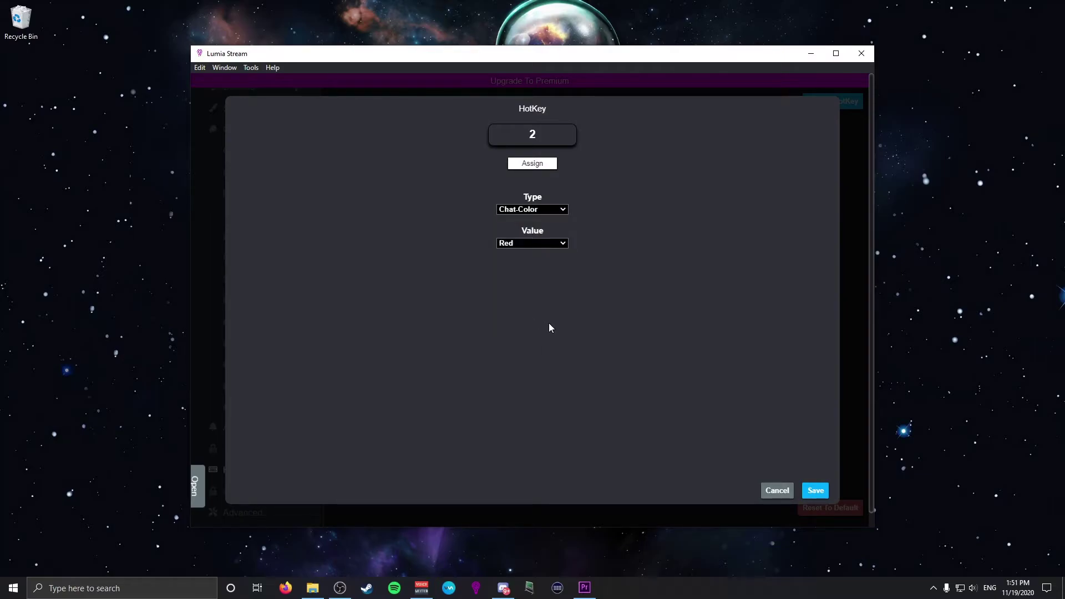
Step: Save the hotkey that assigns key 2 to red, and delete it from the key combinations list
click(816, 491)
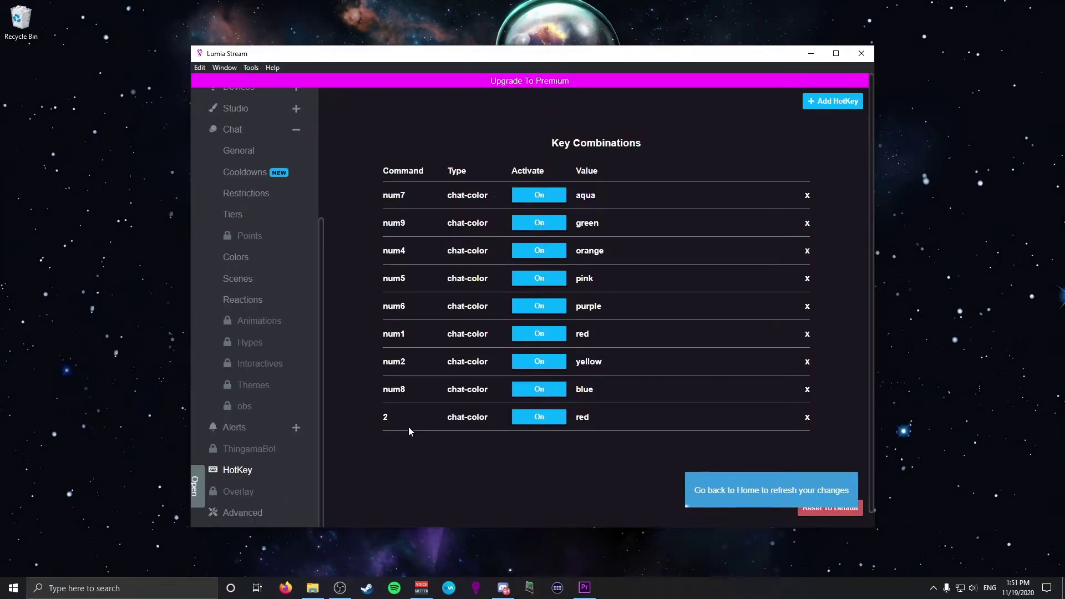
click(806, 419)
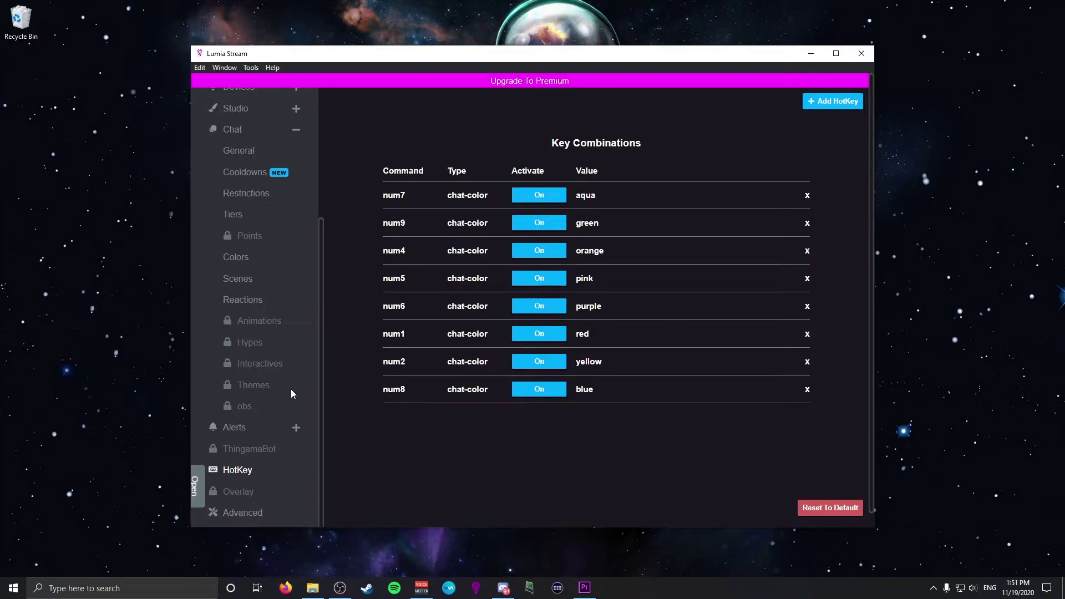
scroll(253, 166, up, 3)
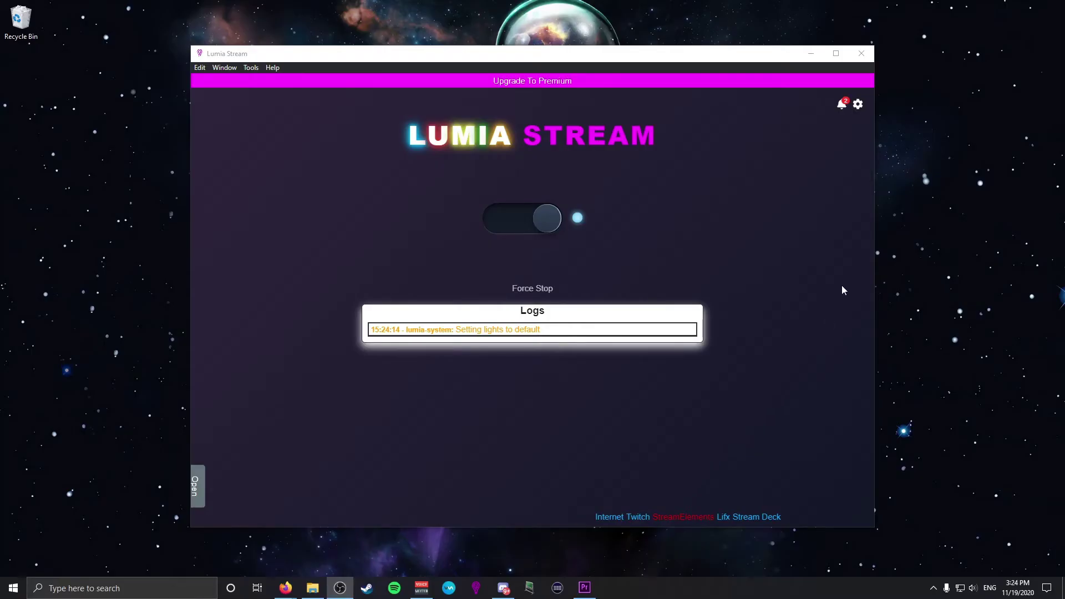
Step: Open the Lumia Stream settings and set the default light type to Color
click(858, 105)
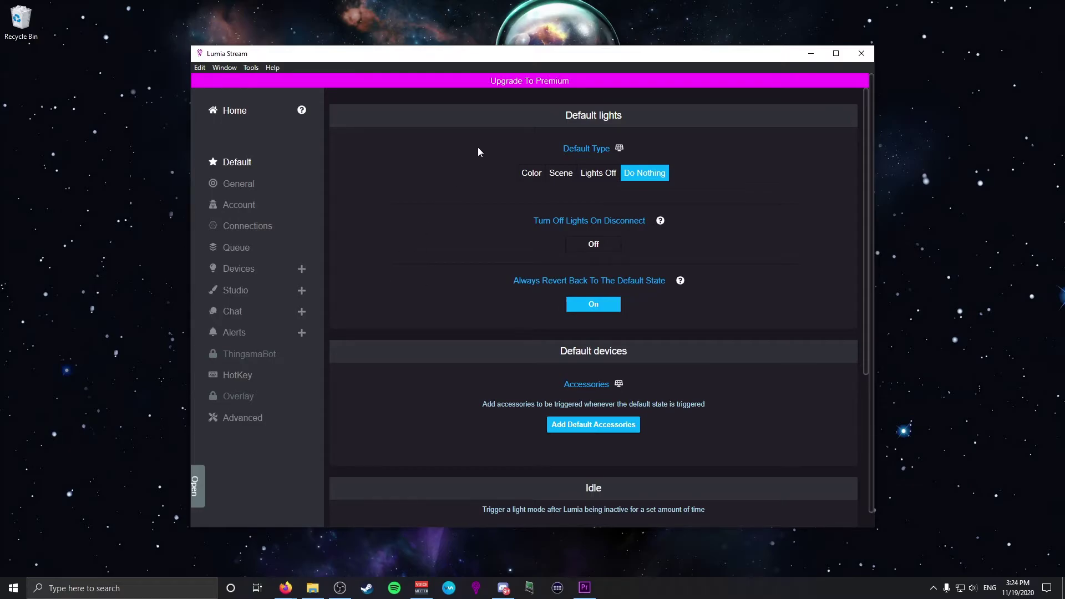
click(530, 173)
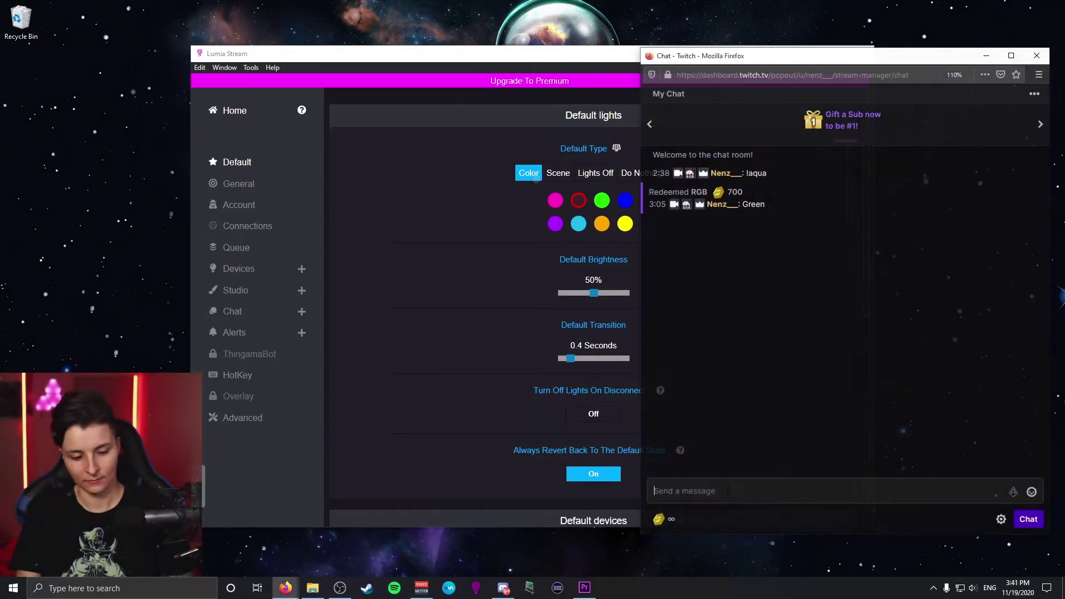
Step: Send the message "!blue" in the Twitch chat window to test the light command
text(!blu)
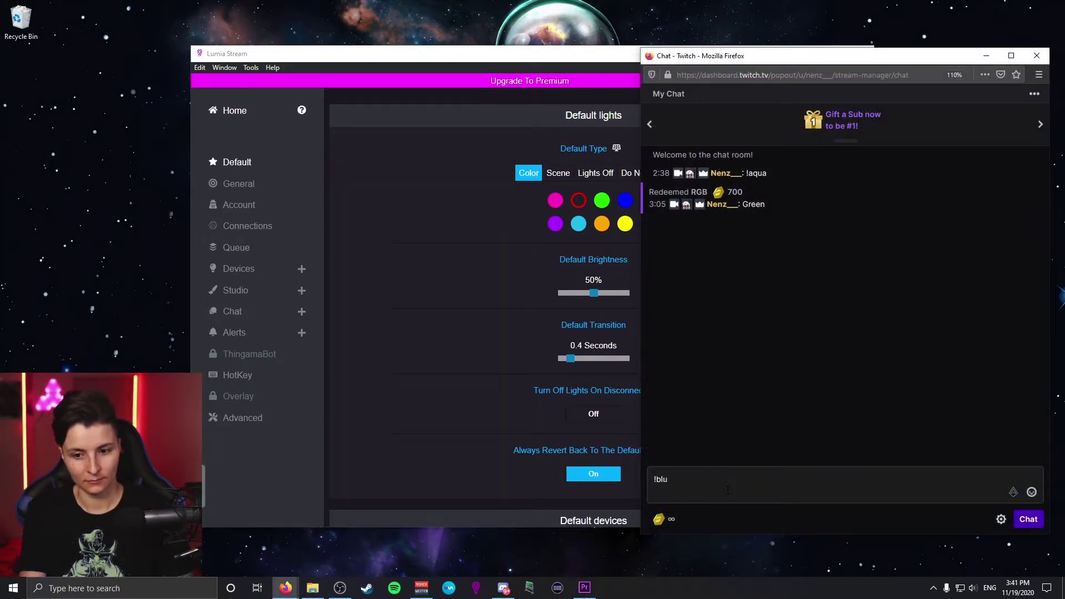
text(e)
key(Return)
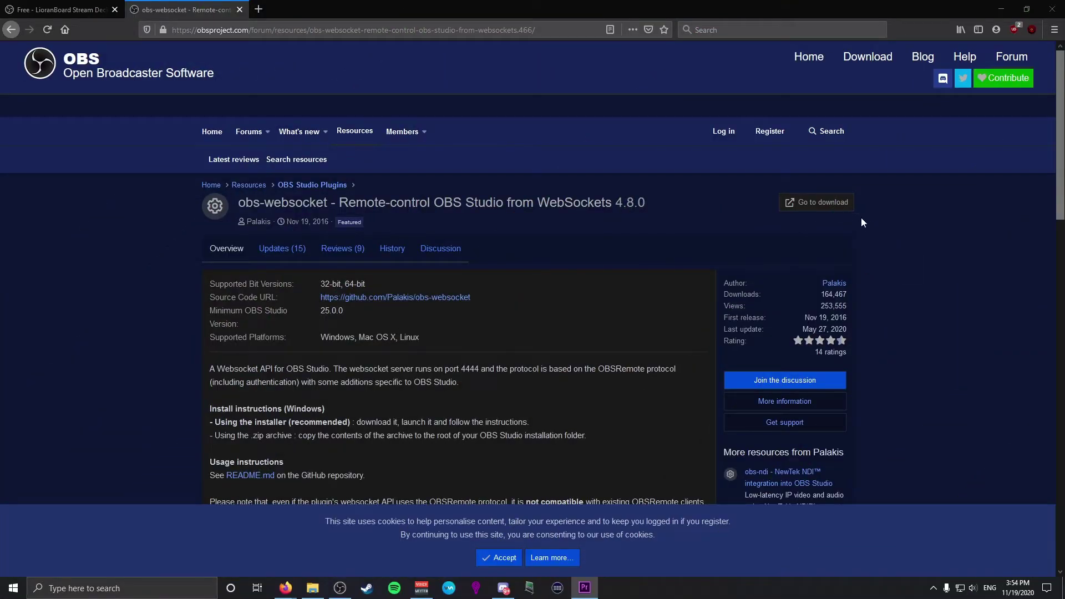
Step: Open the obs-websocket 4.8.0 release page, request obs-websocket-4.8.0-Windows-Installer.exe and cancel the download
click(838, 207)
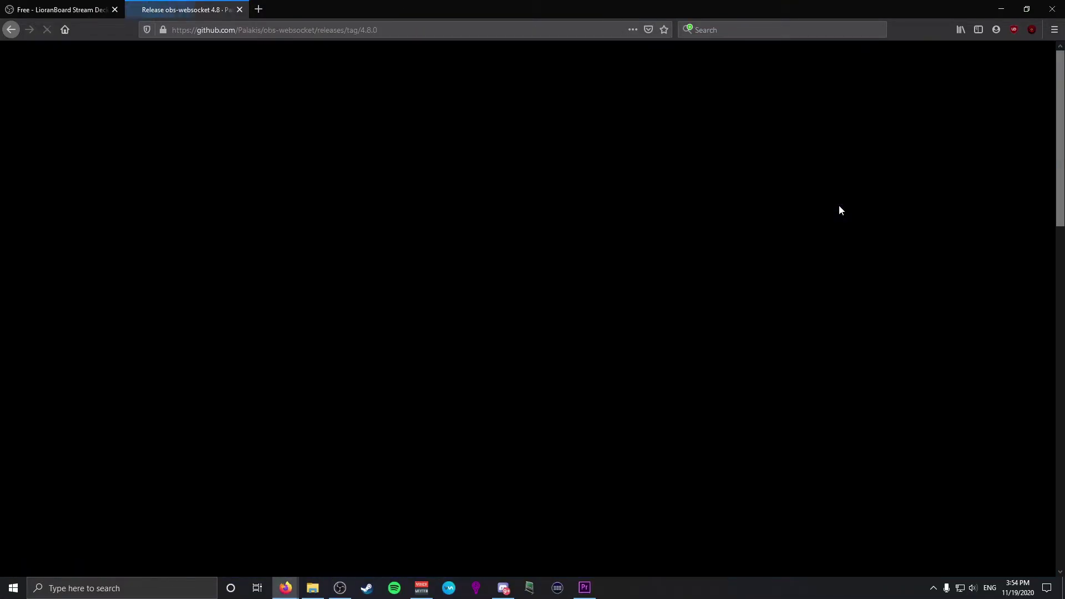
scroll(562, 344, down, 20)
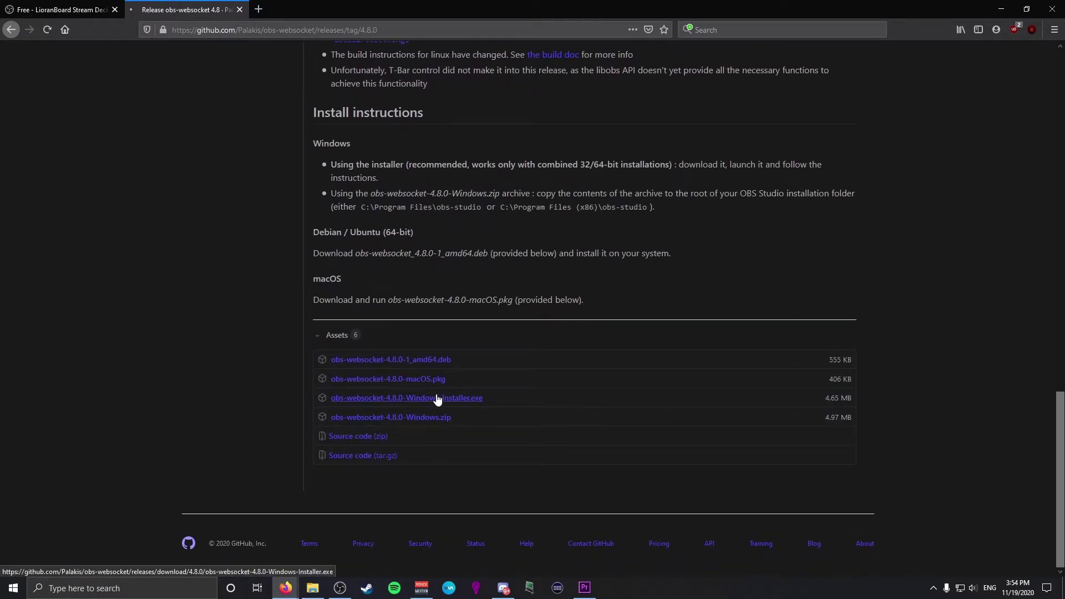
click(437, 400)
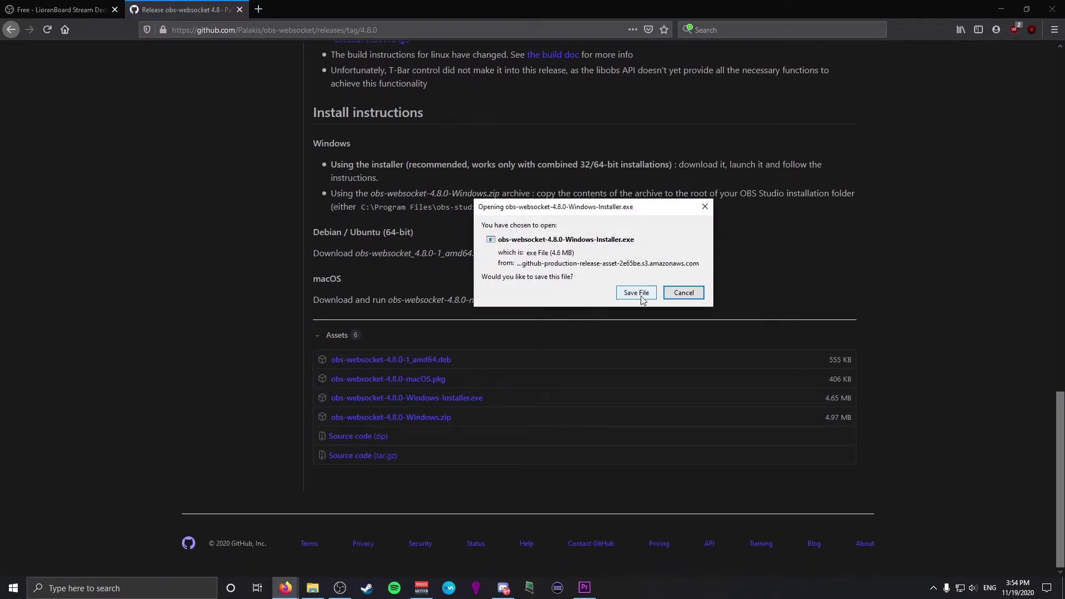
click(694, 295)
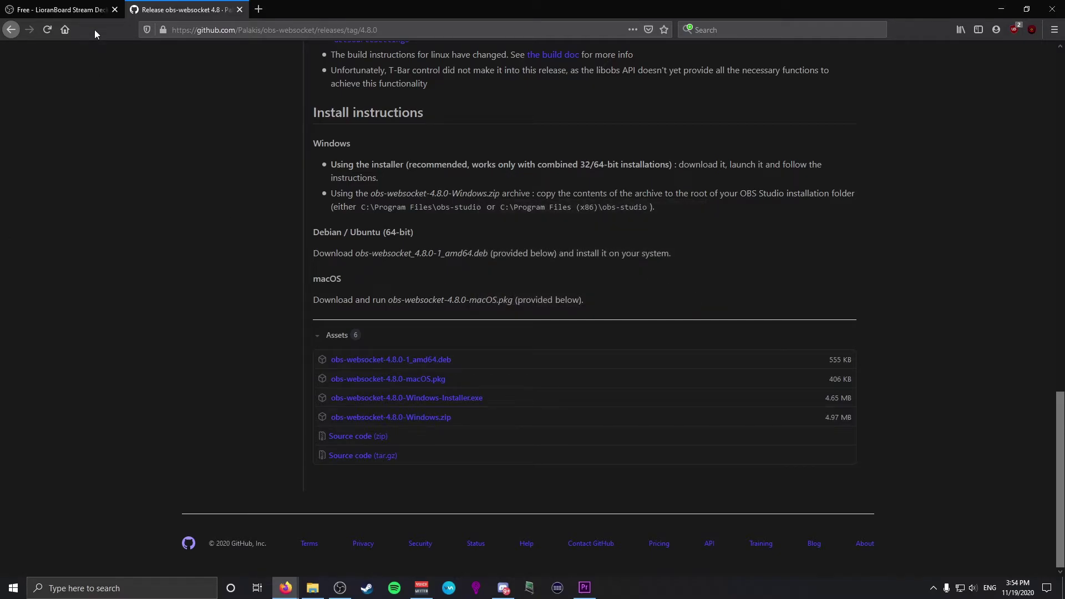
Step: Switch to the LioranBoard Stream Deck resource page and download lioranboard.zip, choosing to save the file
click(89, 8)
click(823, 206)
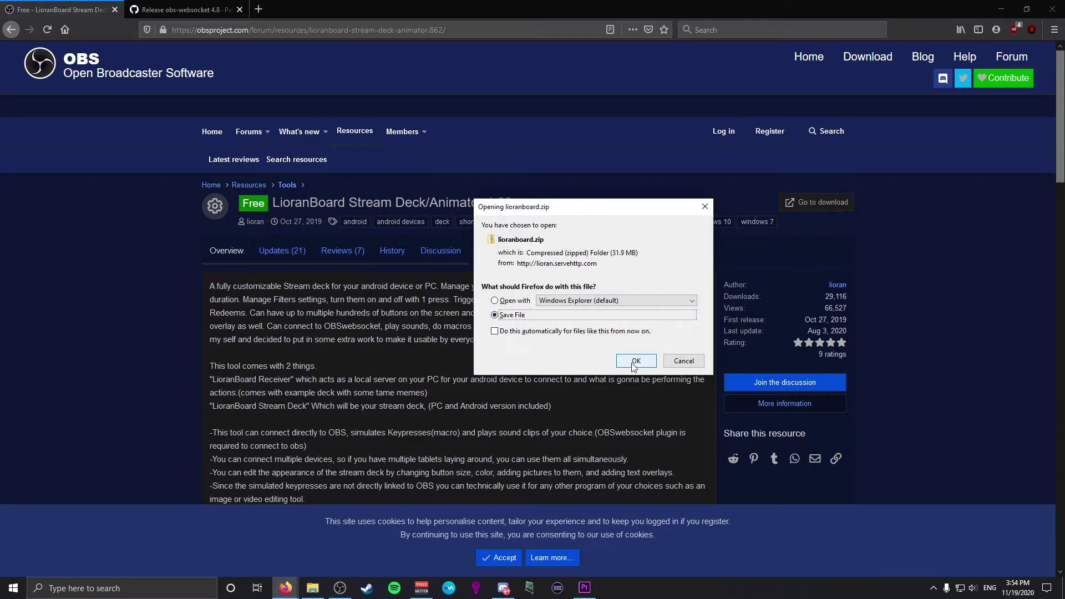
click(632, 361)
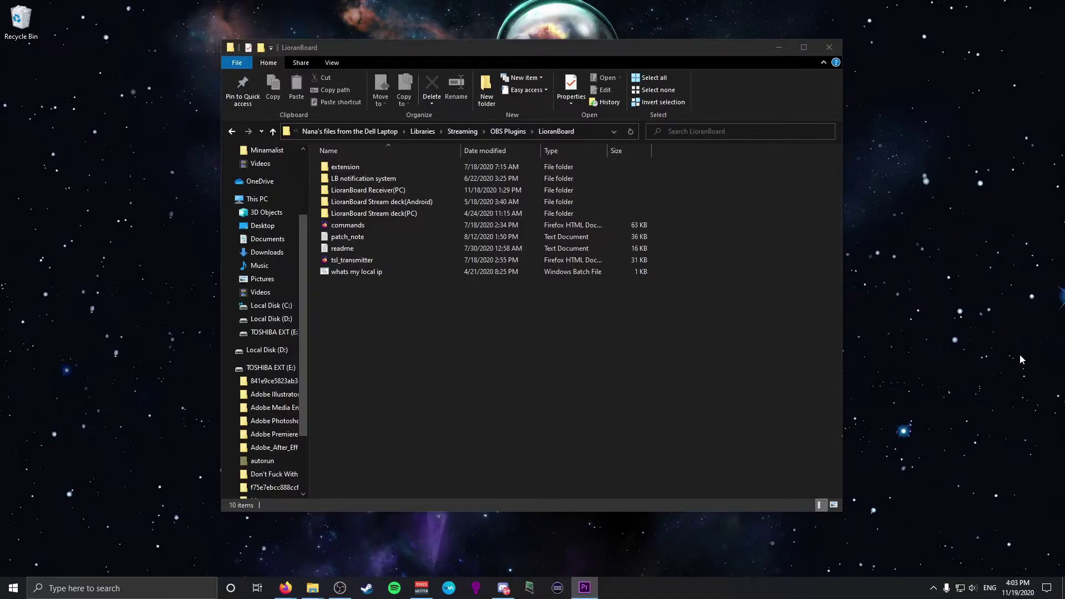
Step: Launch the LioranBoard Receiver application from the LioranBoard Receiver(PC) folder
double_click(379, 190)
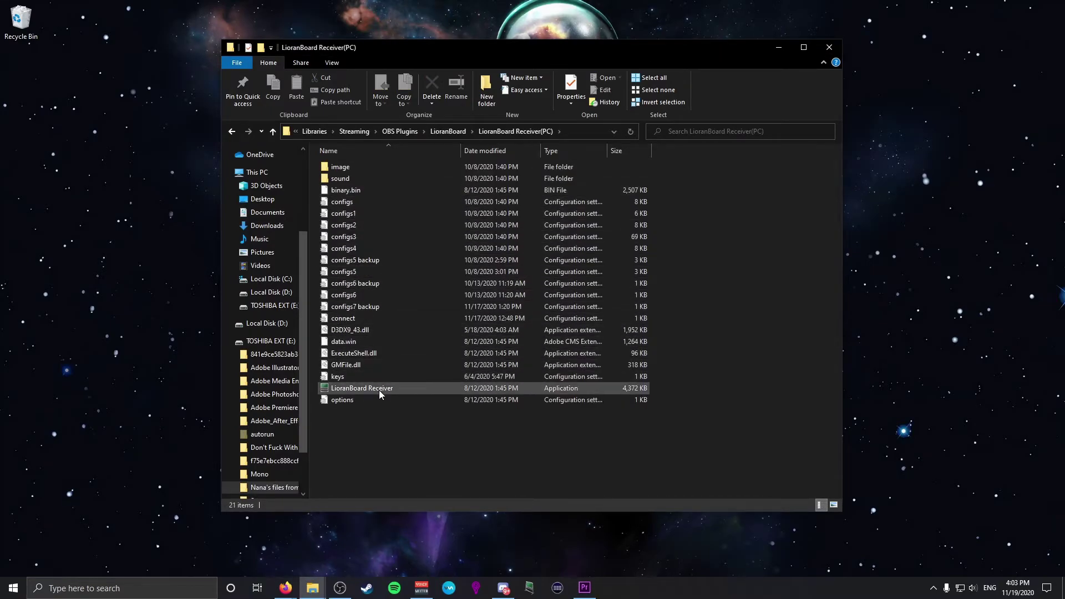
double_click(380, 391)
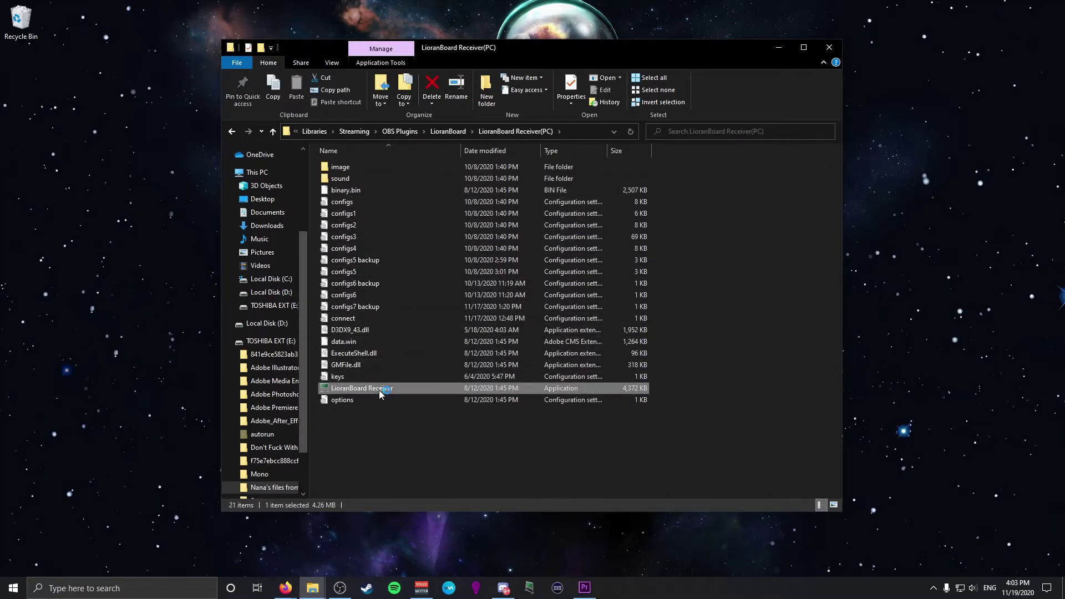
Step: Enable automatic connection to OBSws and to Twitch in the receiver's options and accept the changes
click(390, 405)
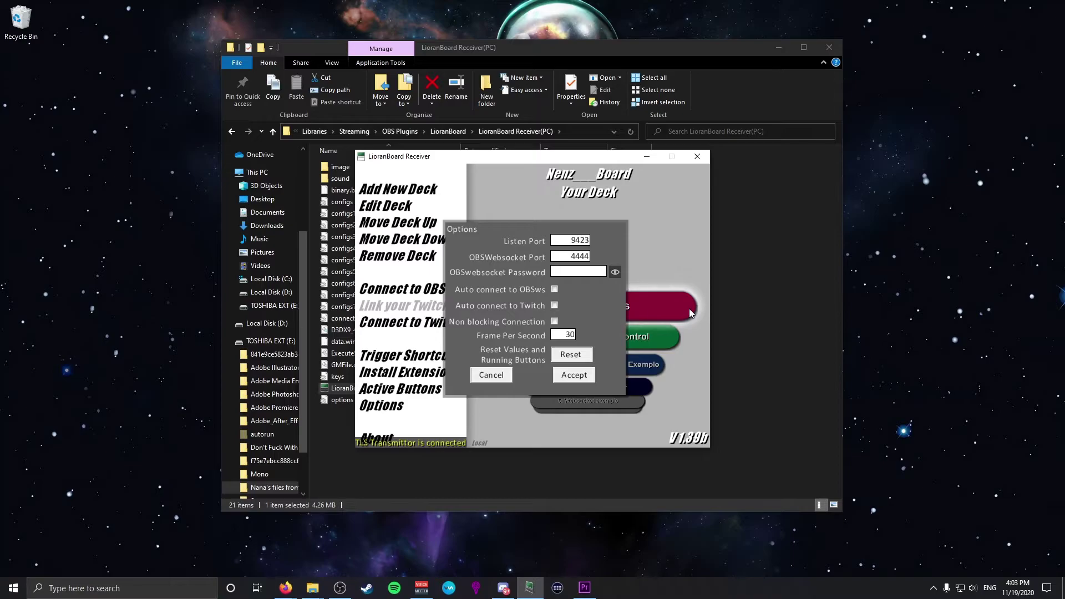
click(554, 289)
click(555, 305)
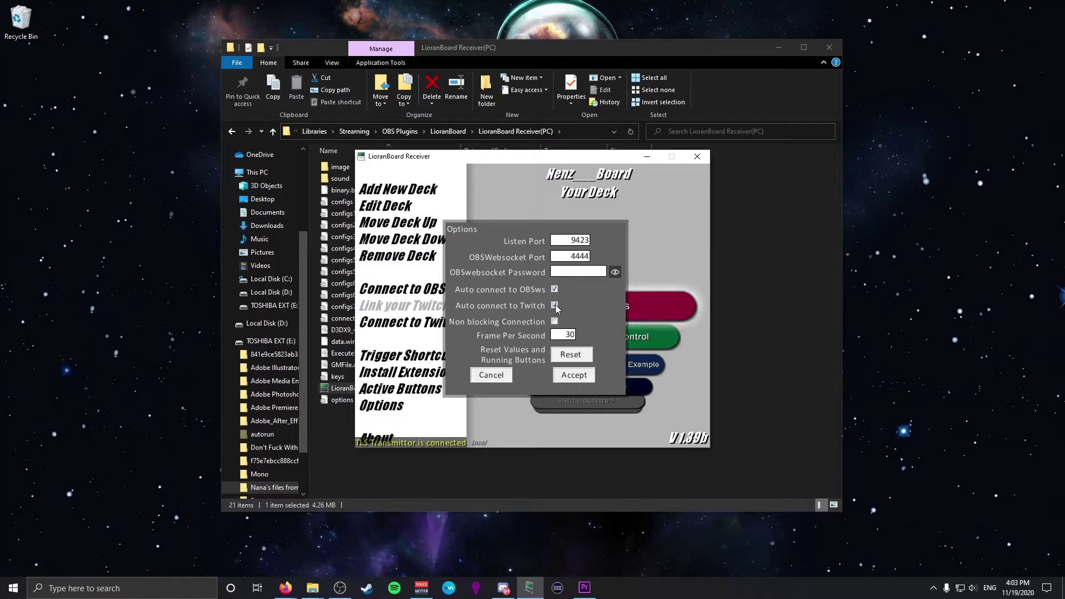
click(578, 377)
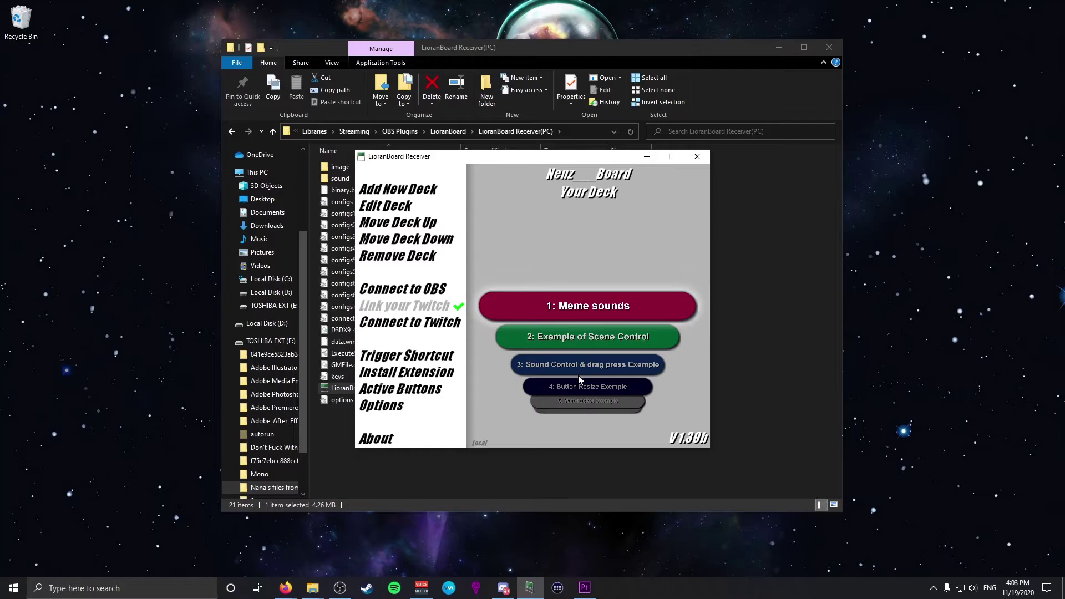
Step: Connect LioranBoard Receiver to Twitch and to OBS
click(460, 309)
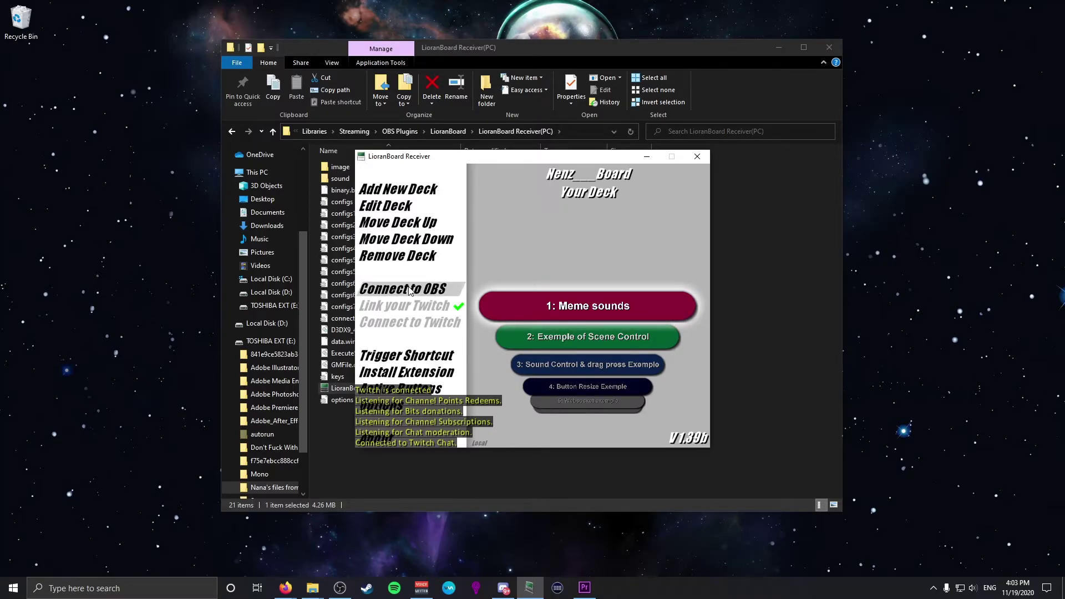
click(410, 289)
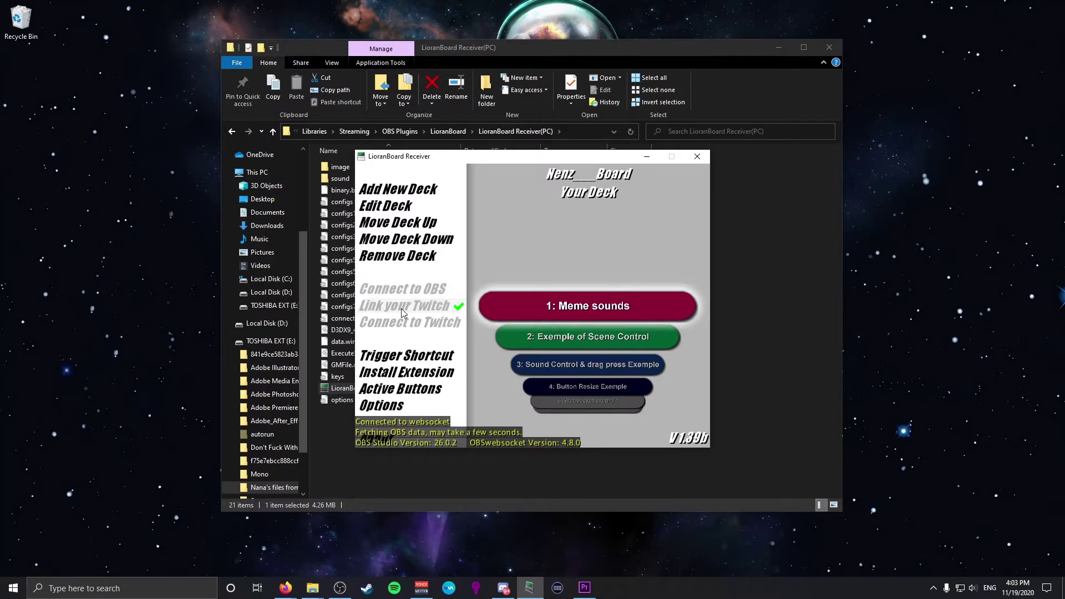
Step: Link the Twitch account to LioranBoard by opening the authorization URL in the browser, and close the linking dialog
click(401, 308)
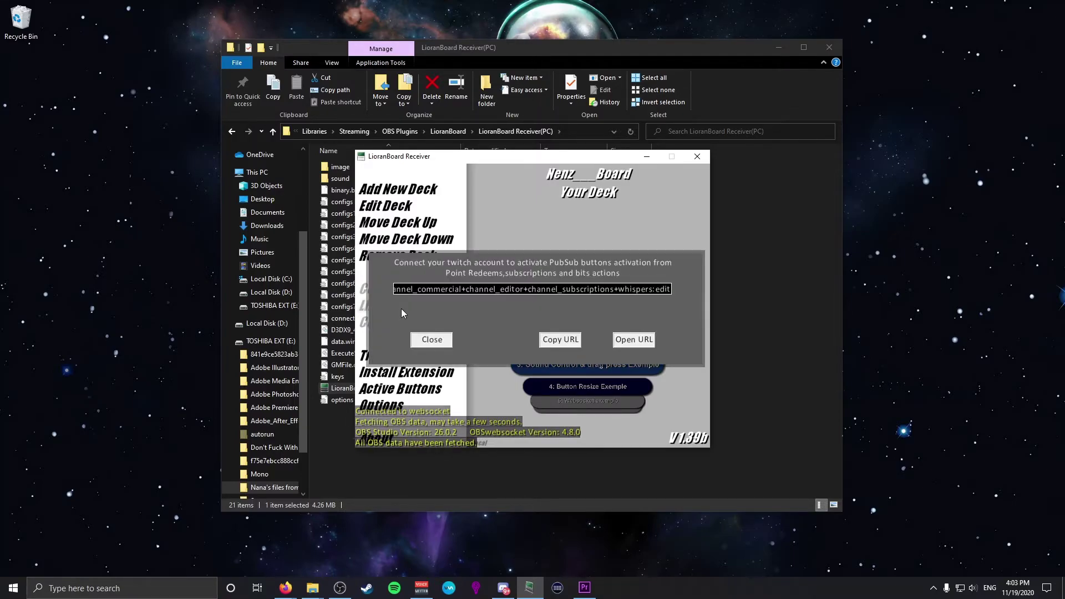
click(624, 343)
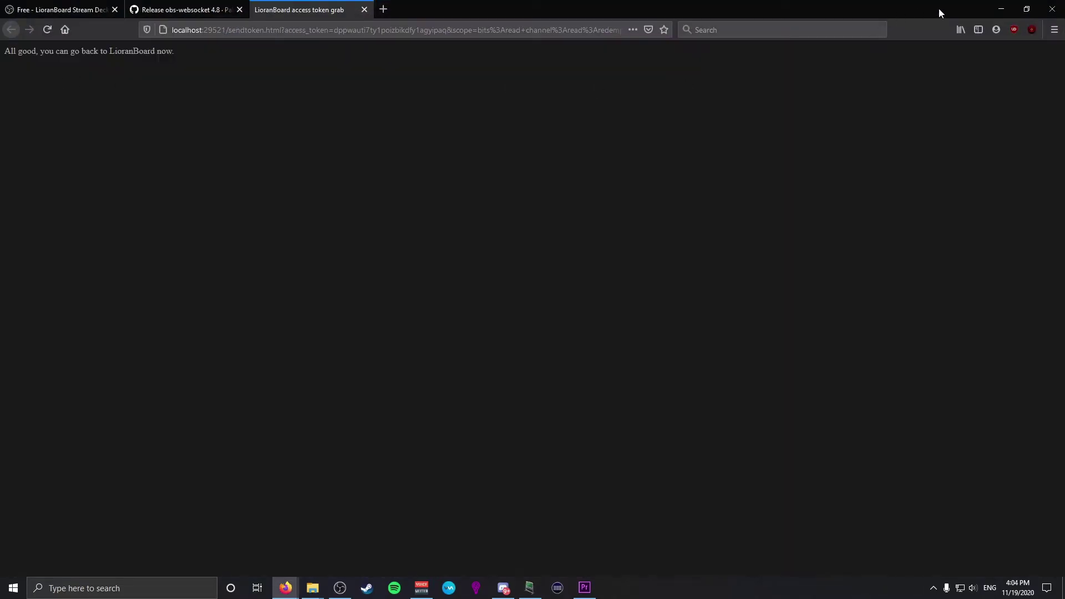
click(1002, 9)
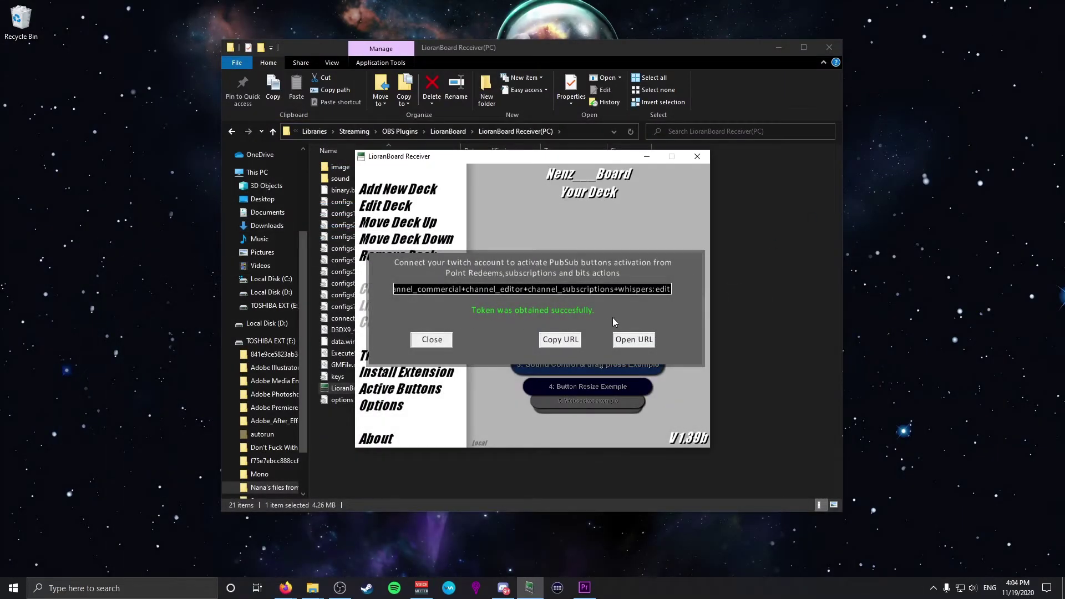
click(424, 343)
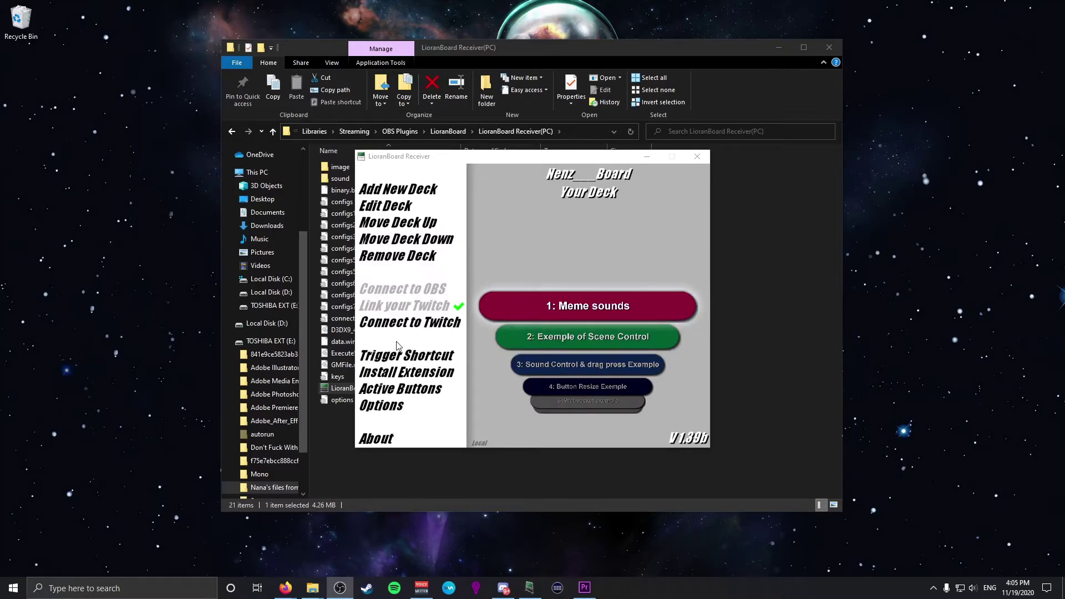
Step: Try to connect LioranBoard Receiver to Twitch again, and go back to the main LioranBoard folder in File Explorer
click(391, 324)
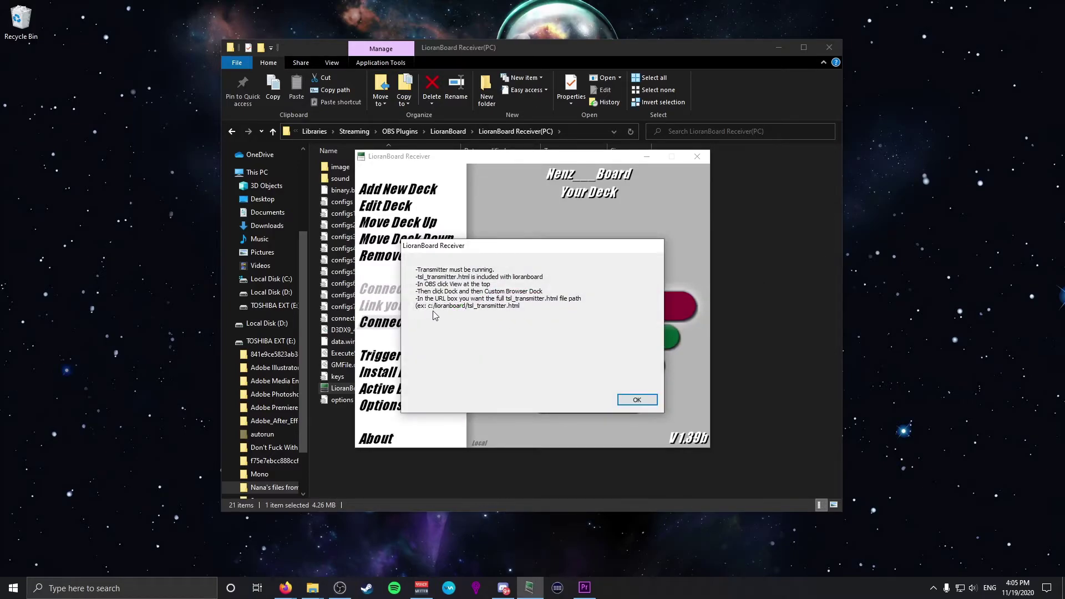
click(628, 398)
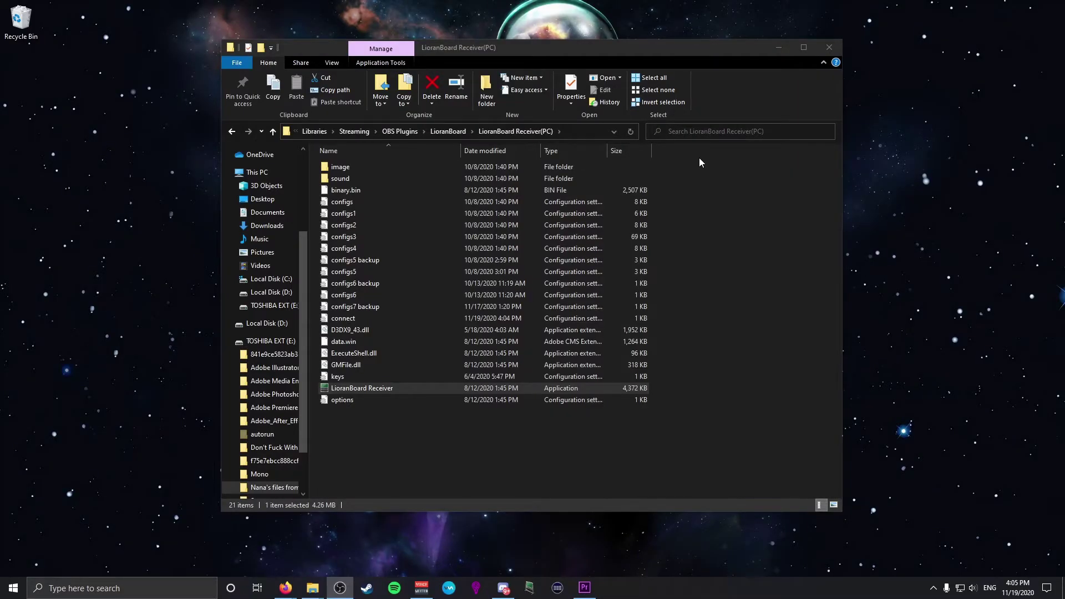
click(447, 132)
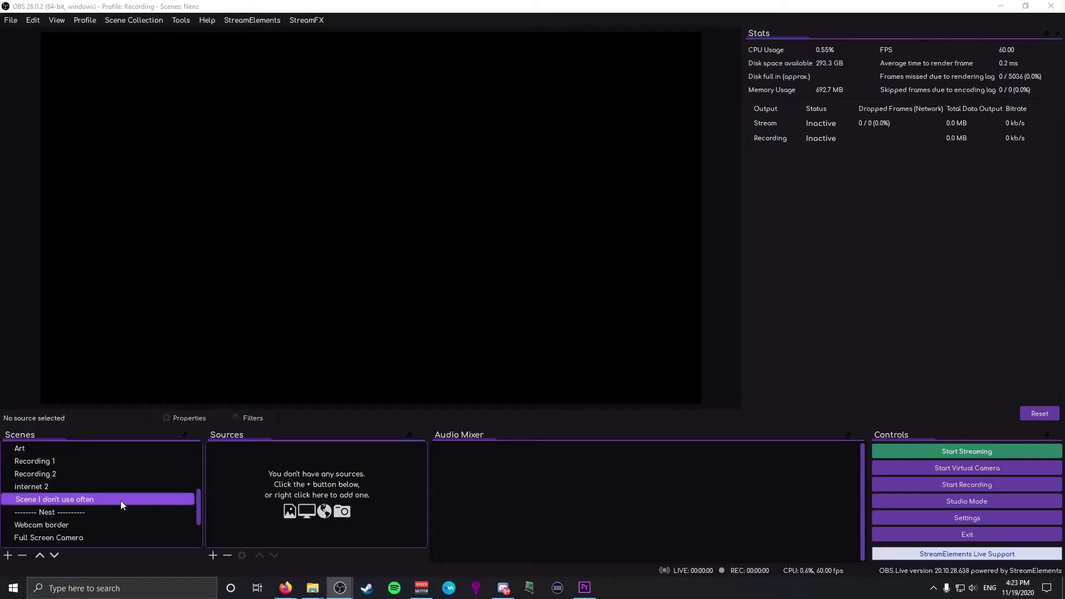
Step: Switch to OBS and add a new Browser source named "tsl" to the scene "Scene I don't use often"
click(214, 559)
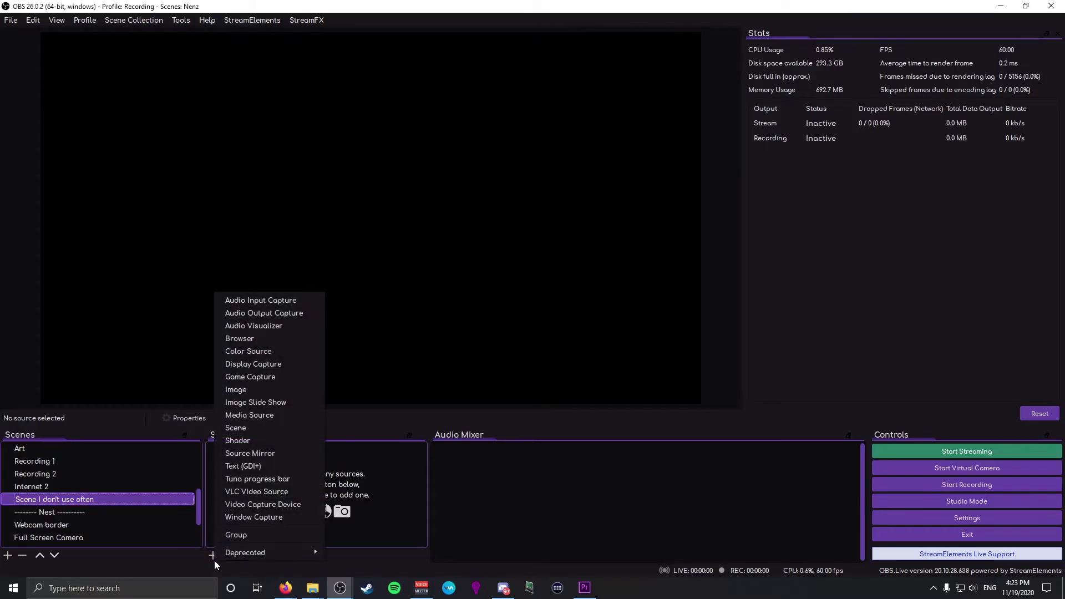
click(252, 339)
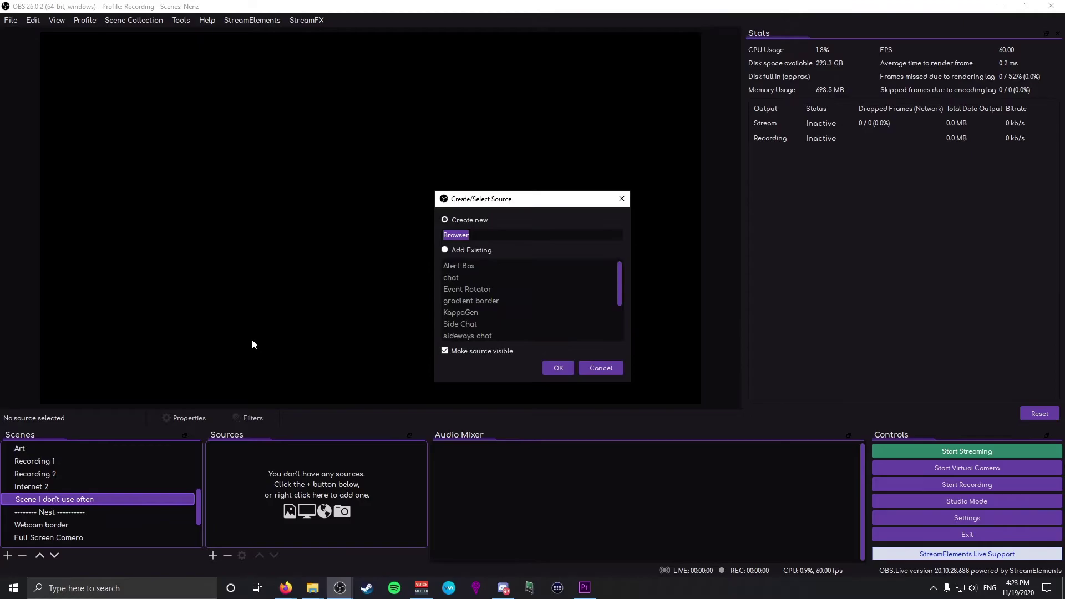
text(tsl)
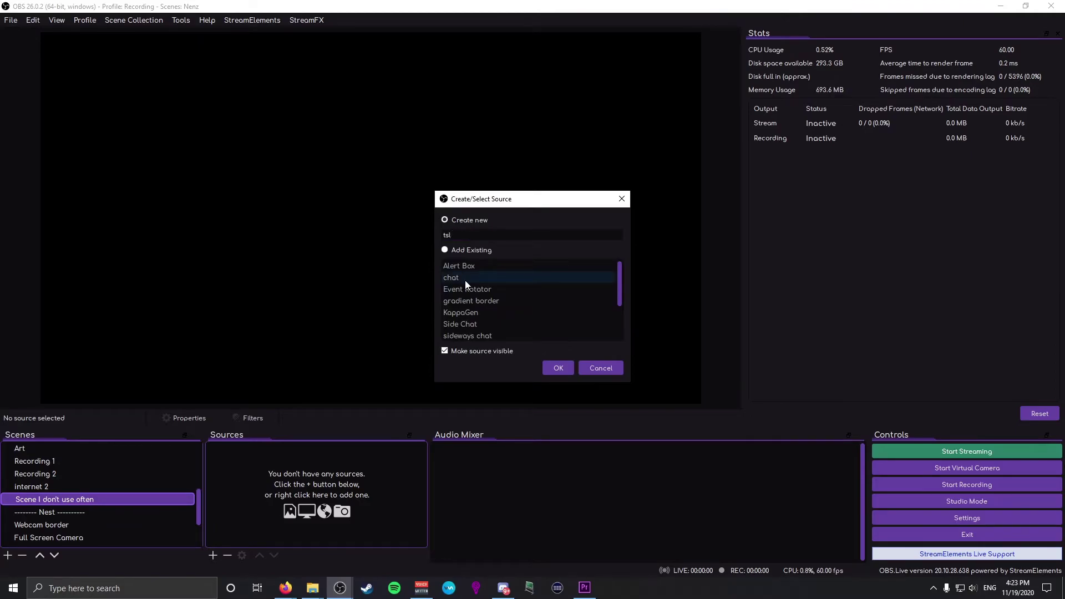
click(568, 368)
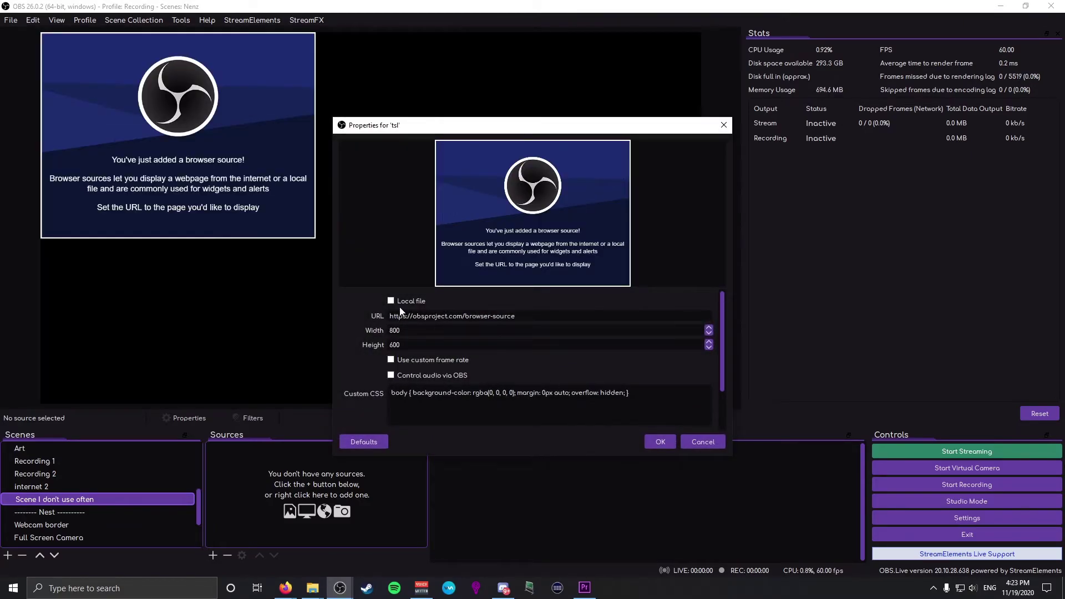
Step: Make the tsl source use a local file, choose tsl_transmitter.html from the LioranBoard folder and confirm its properties
click(391, 301)
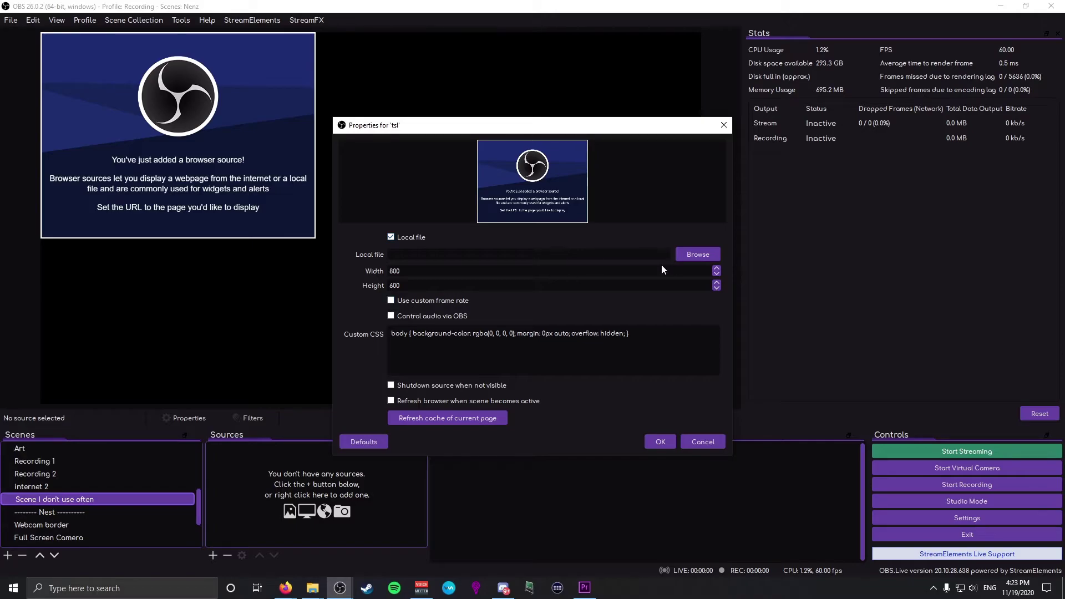
click(688, 251)
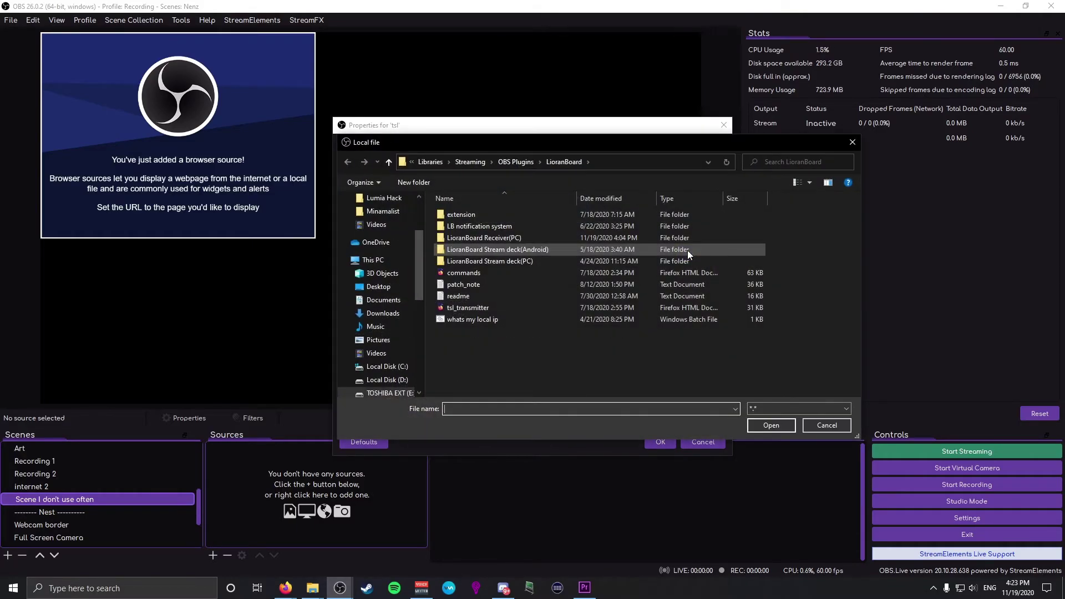
click(521, 308)
click(761, 425)
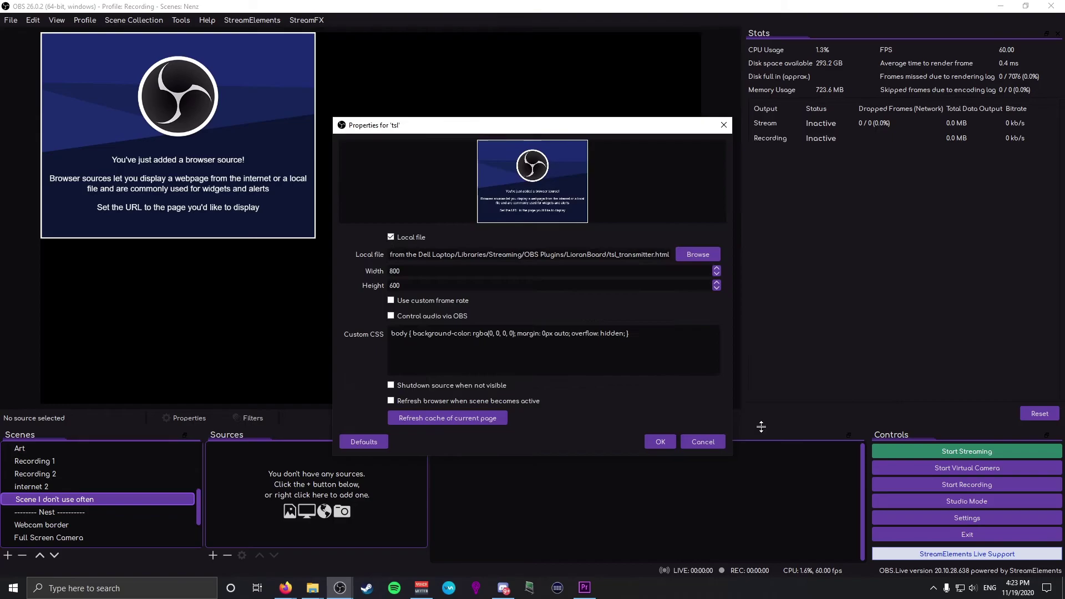
click(660, 442)
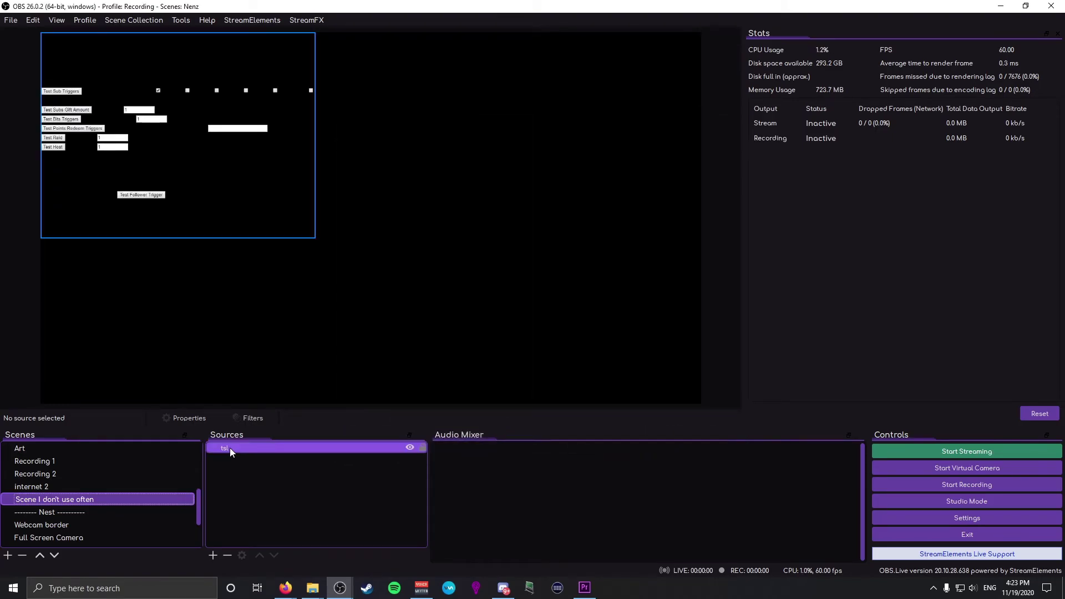
Step: Hide the tsl source in OBS, then switch to LioranBoard Receiver and connect it to Twitch
click(410, 447)
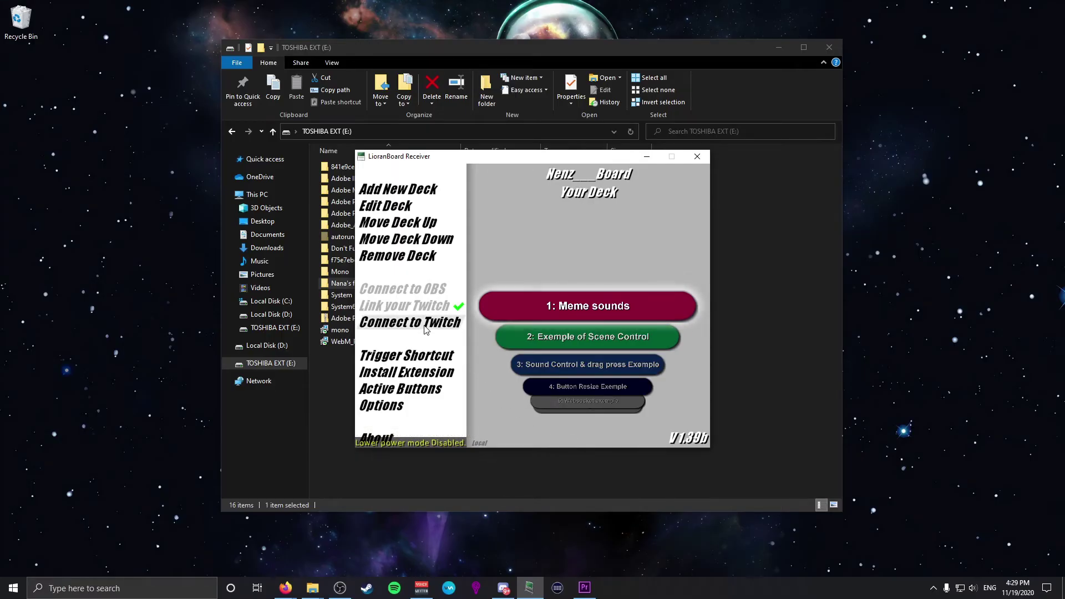
click(425, 327)
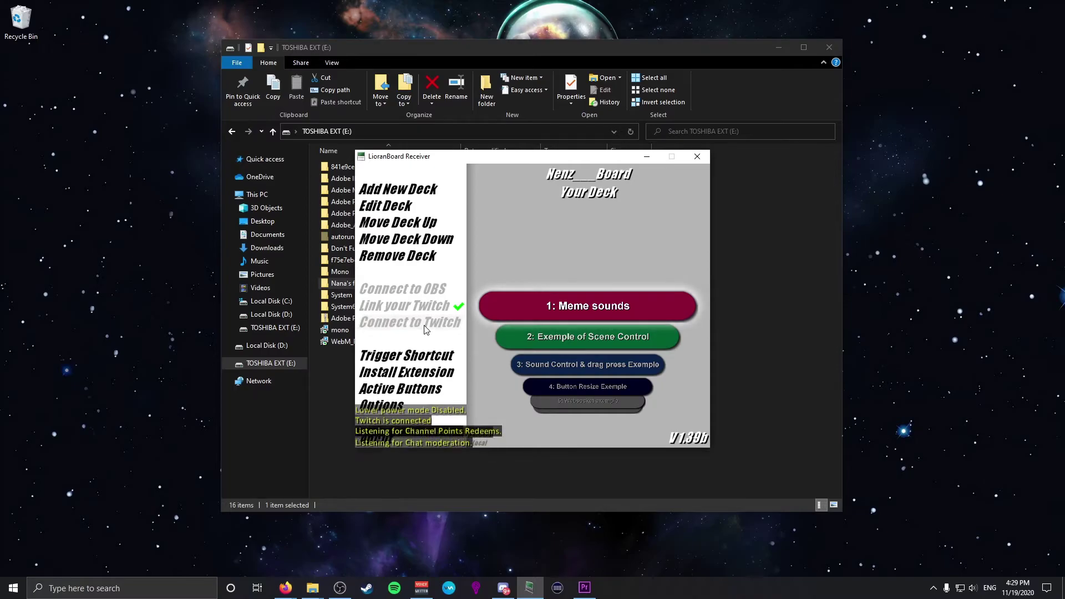
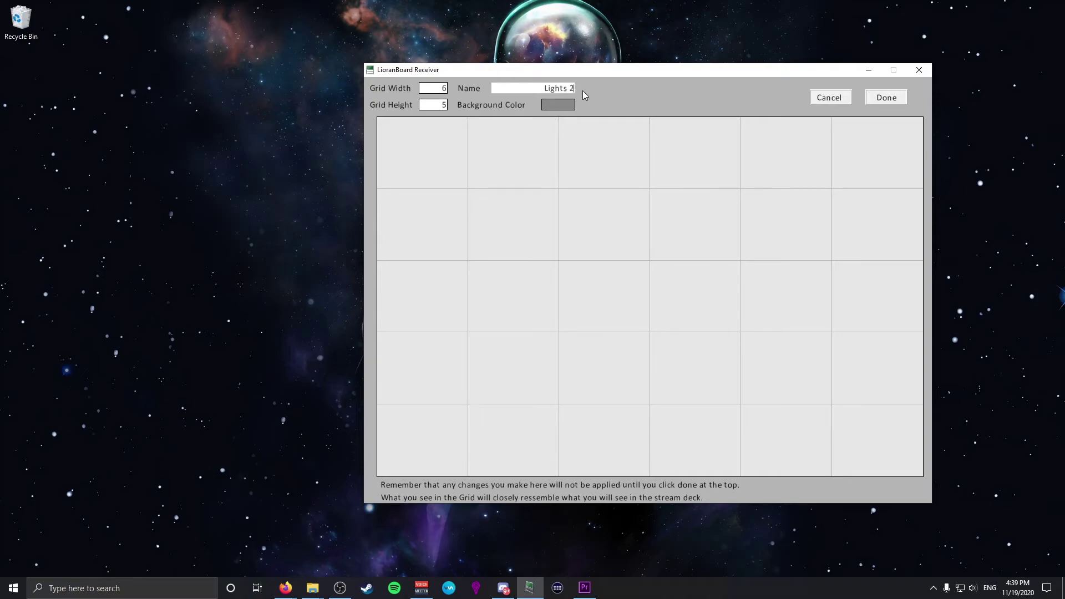
Step: Name the new deck "Lights 2.0" and create a blank button named "red" in its first grid cell
text(.0)
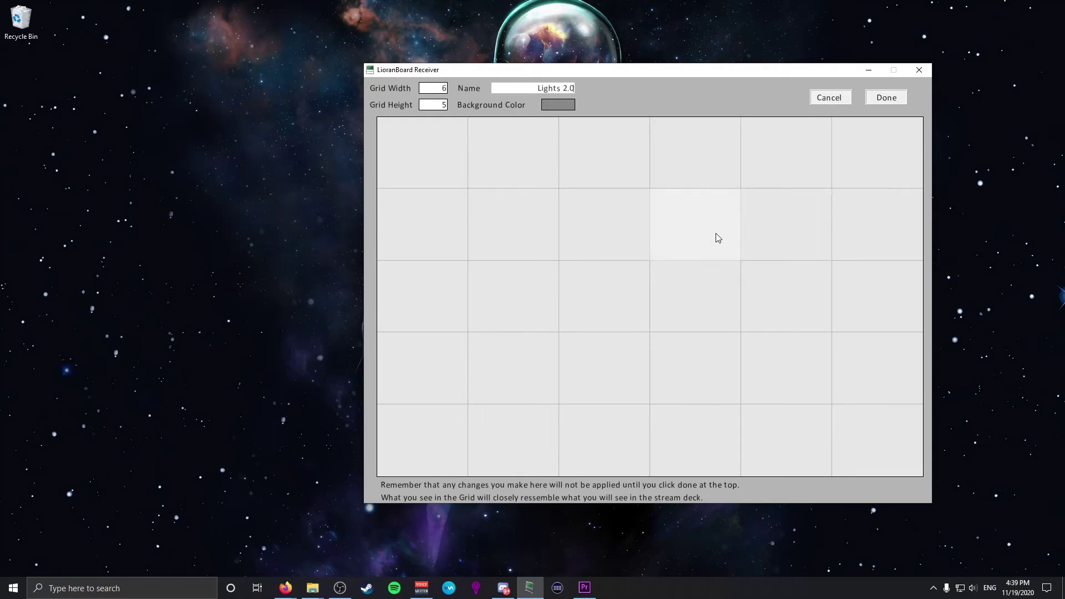
click(619, 172)
click(516, 153)
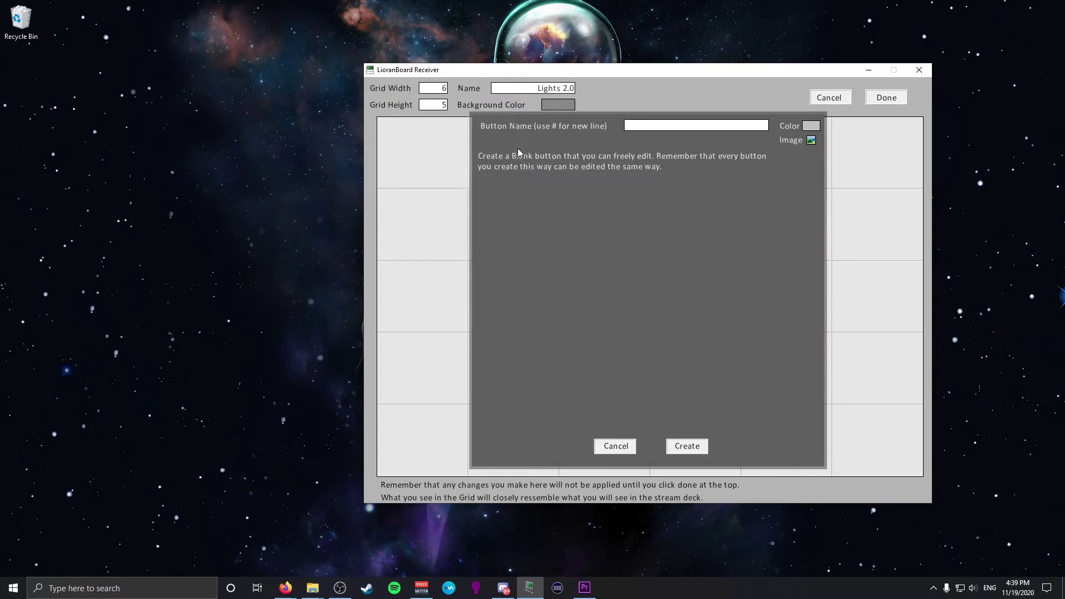
text(red)
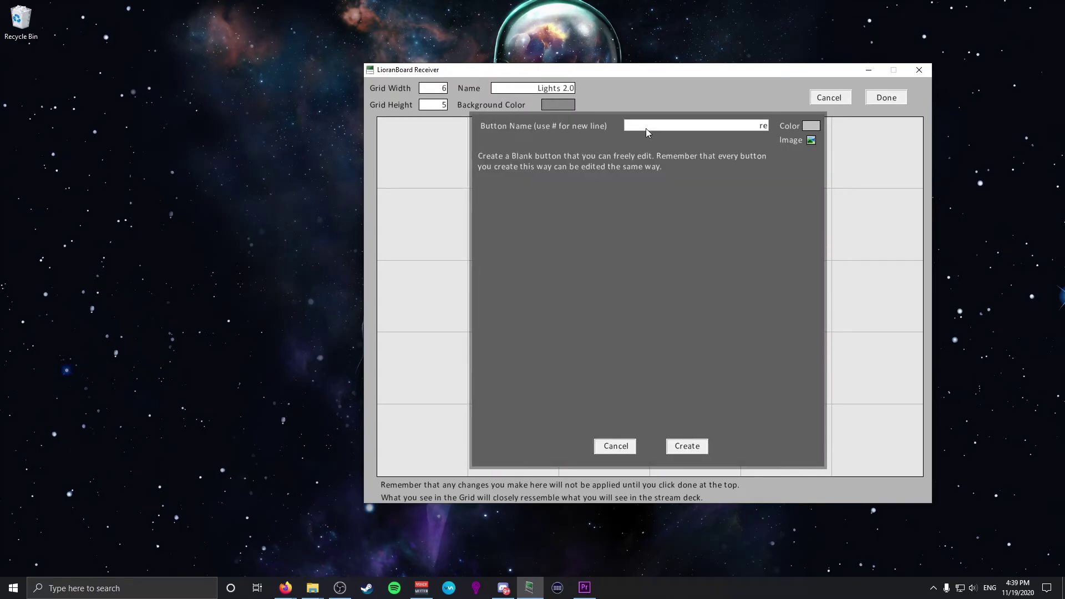
click(687, 446)
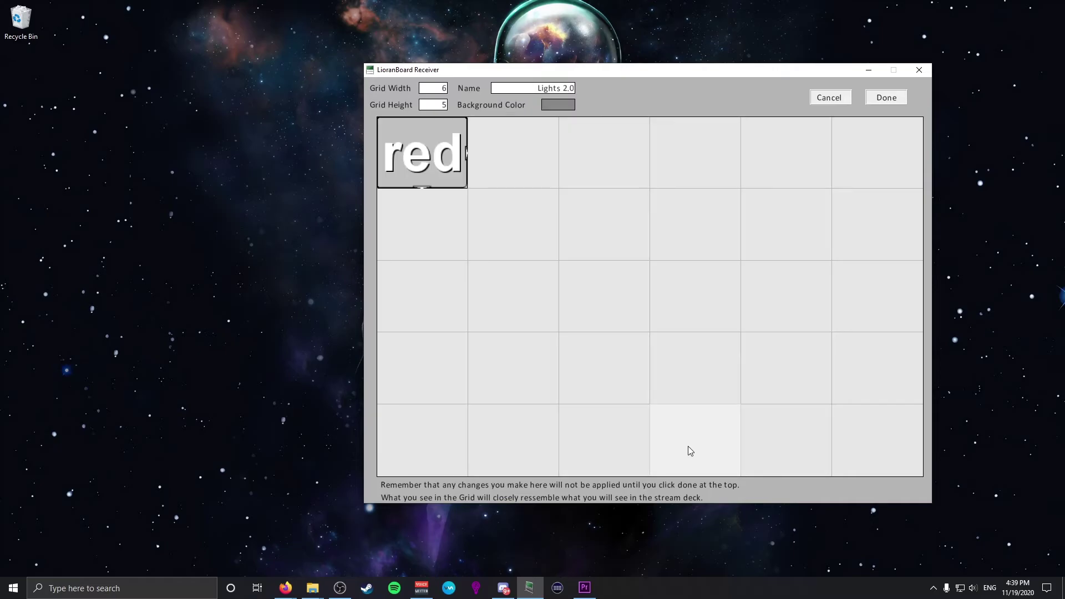
Step: Add a keyboard macro to the red button with a single keypress of 2 and confirm it
right_click(434, 159)
click(458, 218)
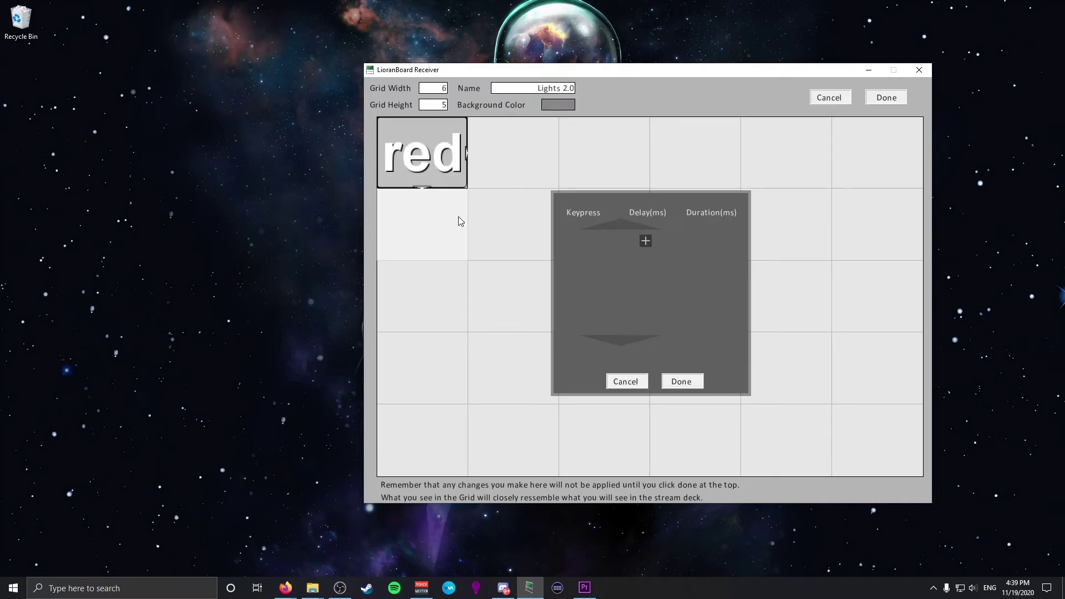
click(645, 241)
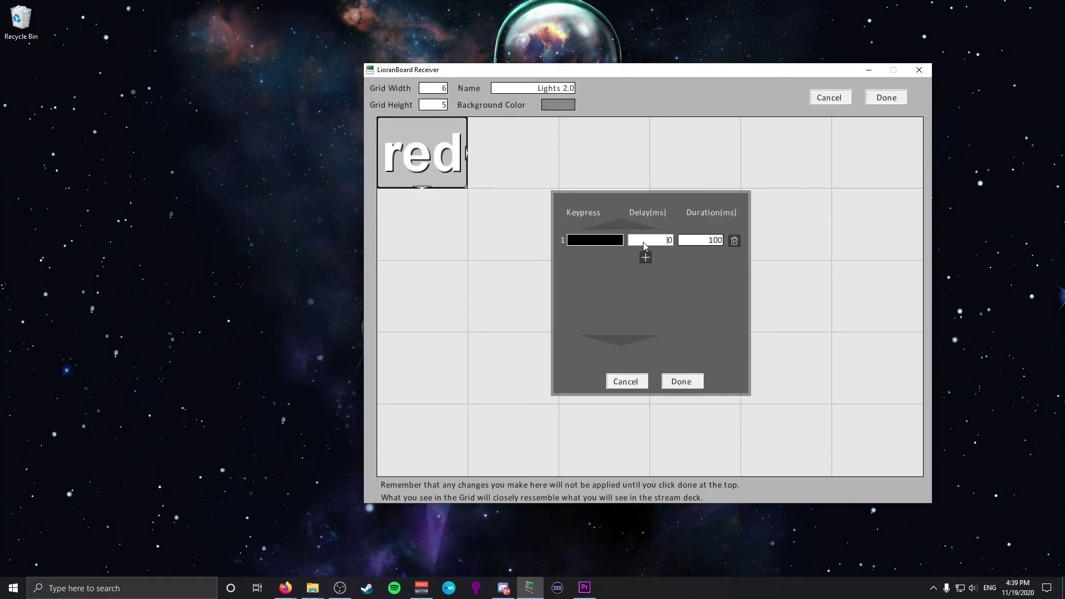
click(613, 242)
key(2)
click(679, 386)
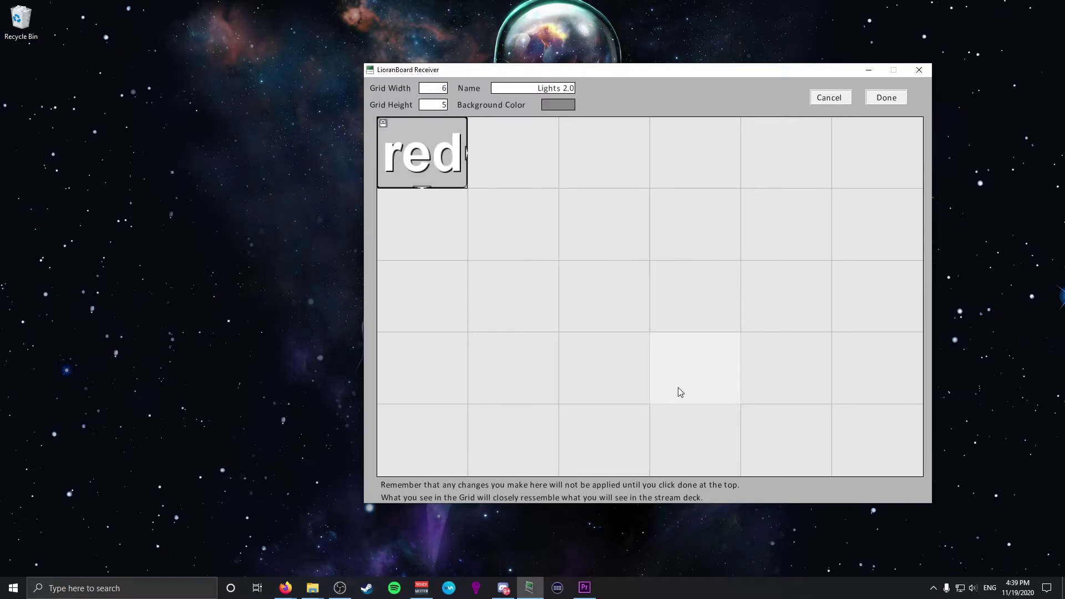
Step: Give the red button a Point Redeem With Message Twitch trigger for redeem "RGB" and message "Red*", with Add to Request Queue enabled
right_click(437, 161)
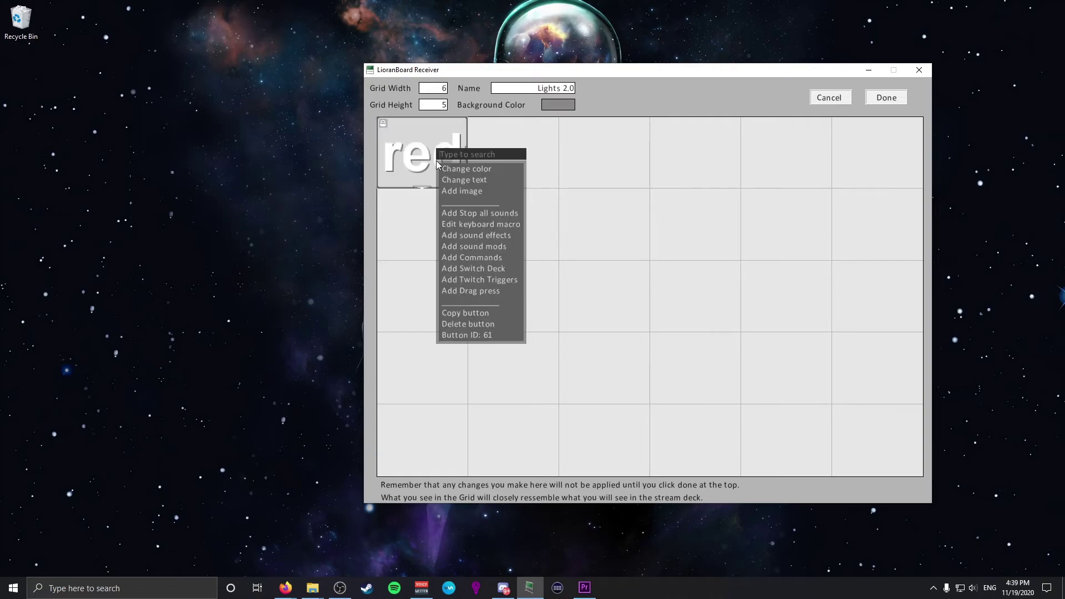
click(473, 280)
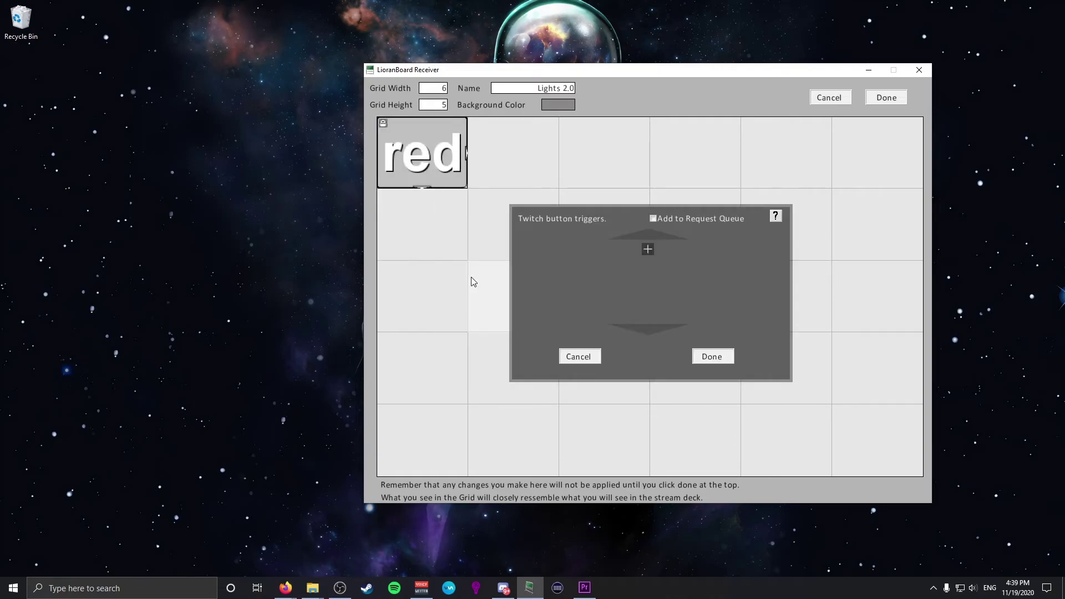
click(648, 249)
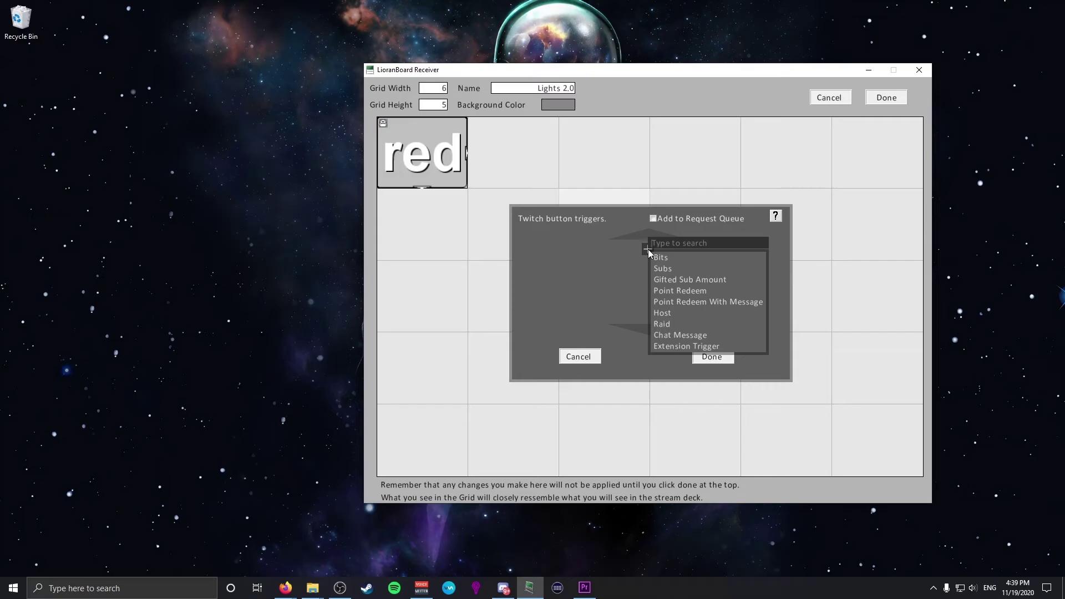
click(670, 305)
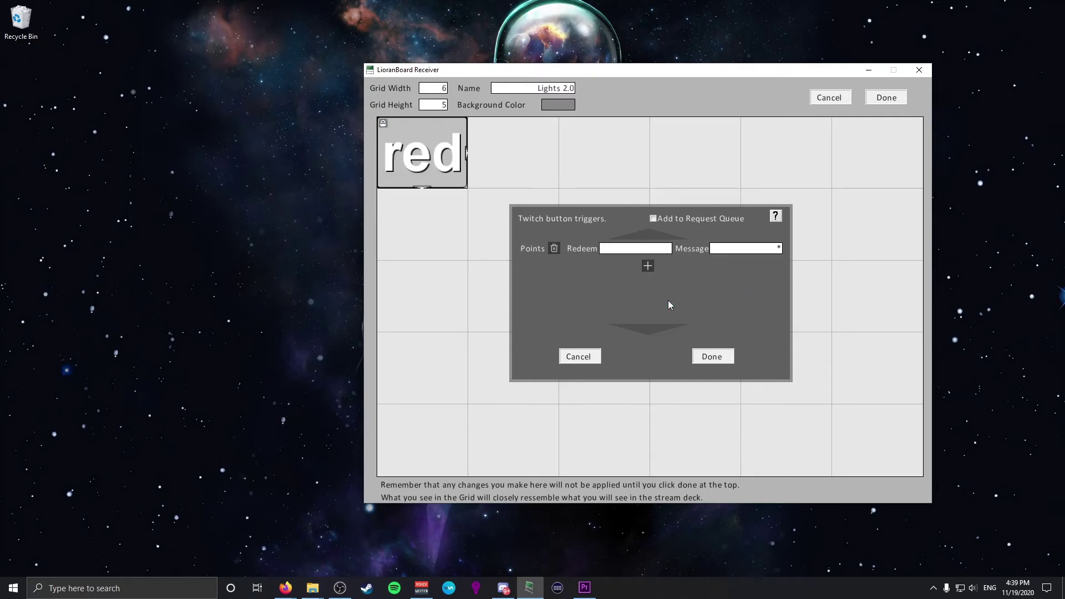
click(654, 249)
text(RGB)
click(738, 249)
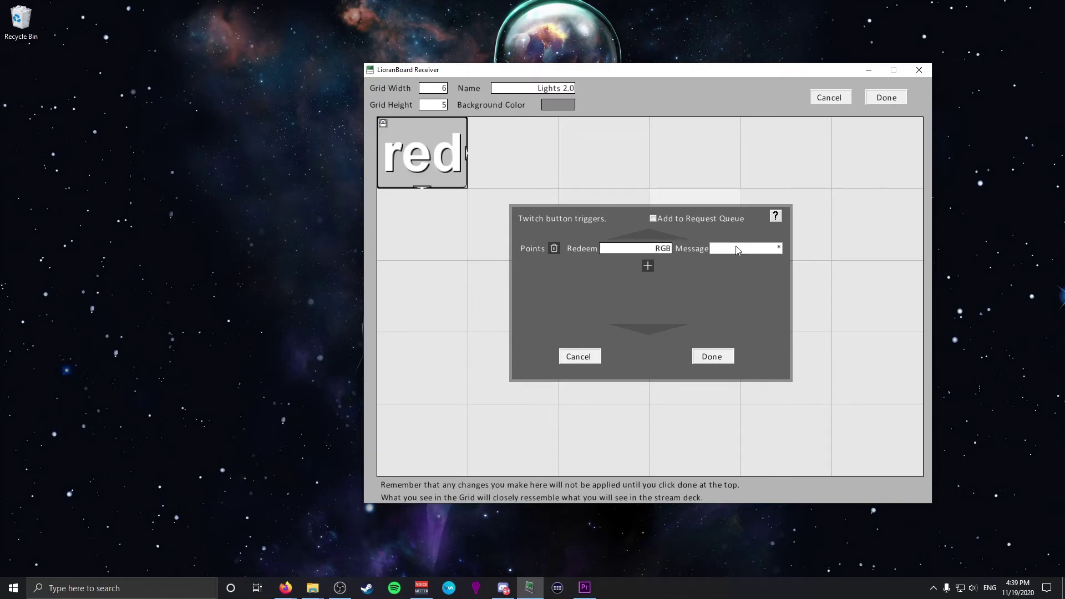
text(Red)
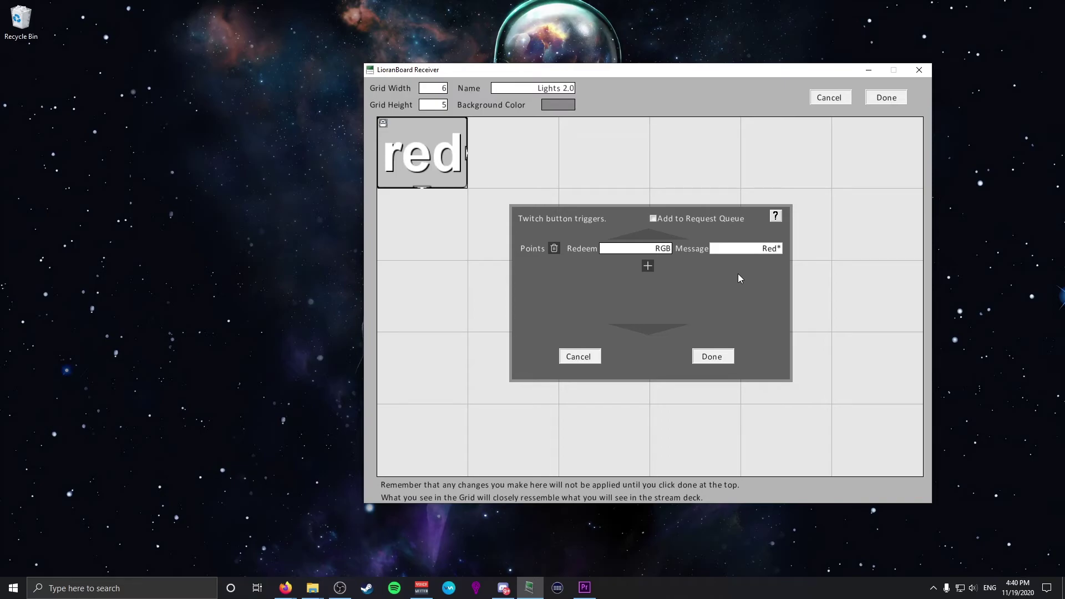
click(653, 218)
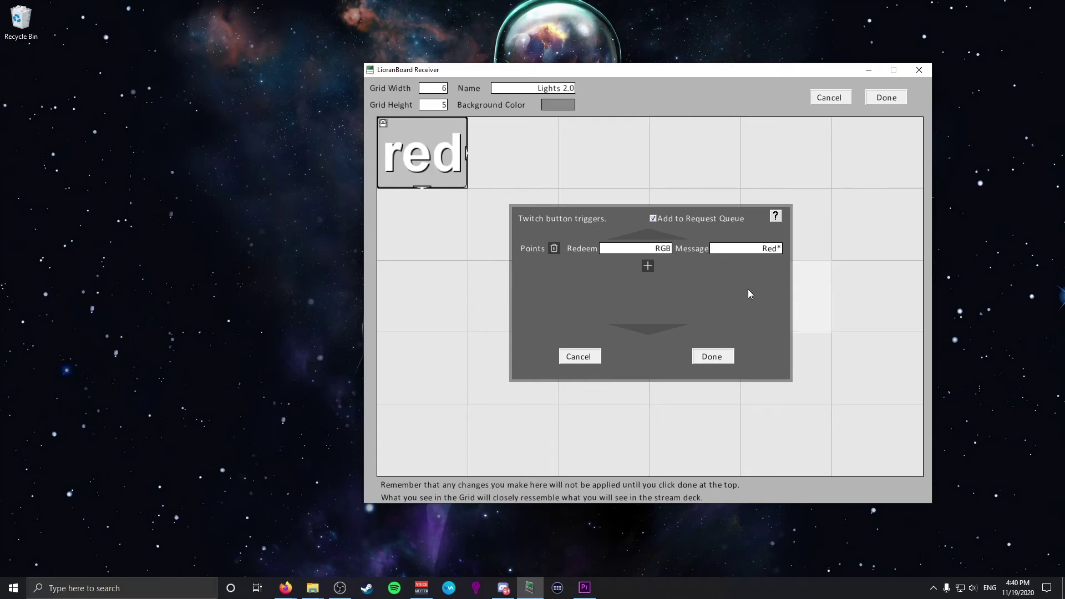
click(715, 358)
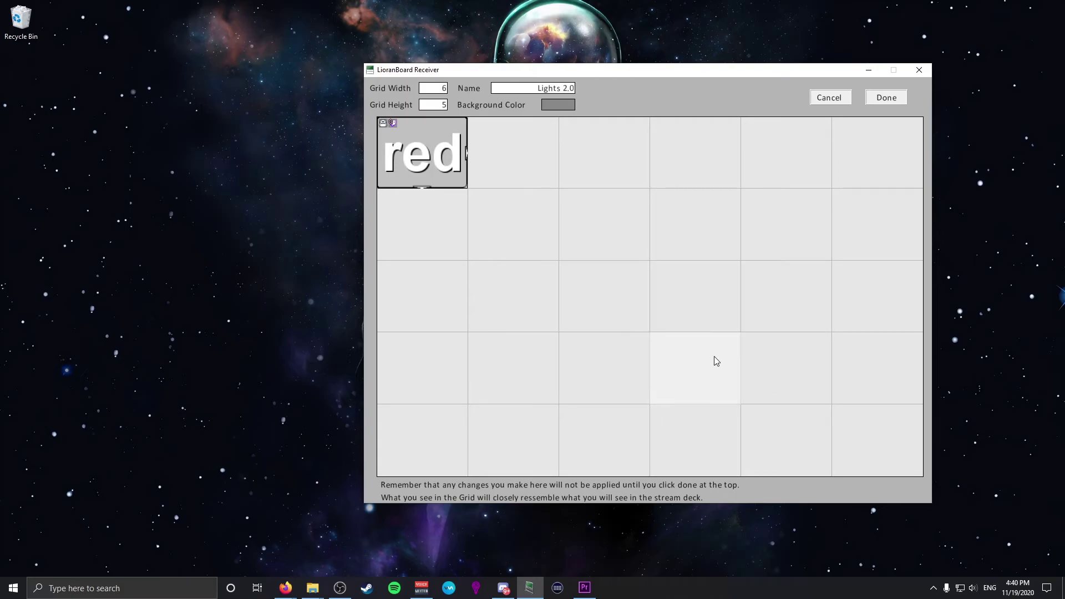
Step: Save the Lights 2.0 deck and select the existing Lights deck in the deck list
click(883, 98)
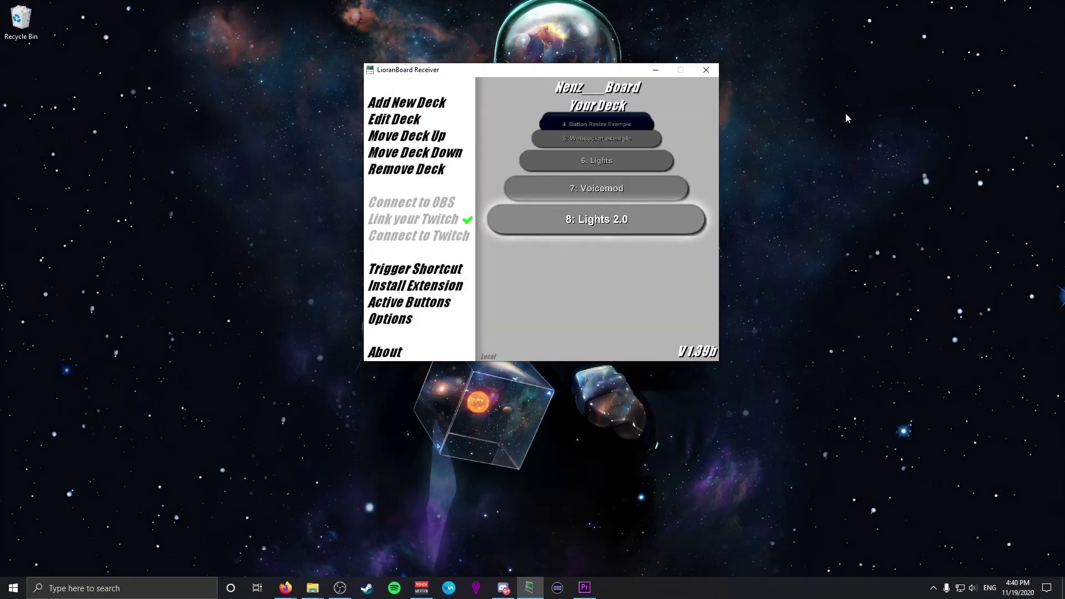
click(646, 160)
click(621, 222)
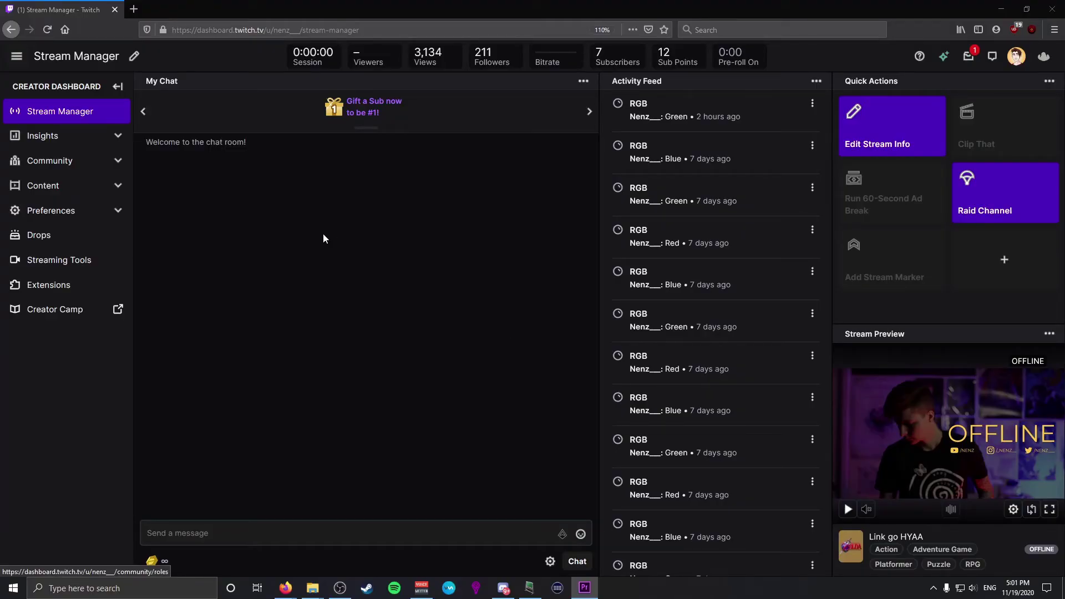
Step: Go to the Channel Points rewards management in the Twitch dashboard and find the custom rewards
click(108, 161)
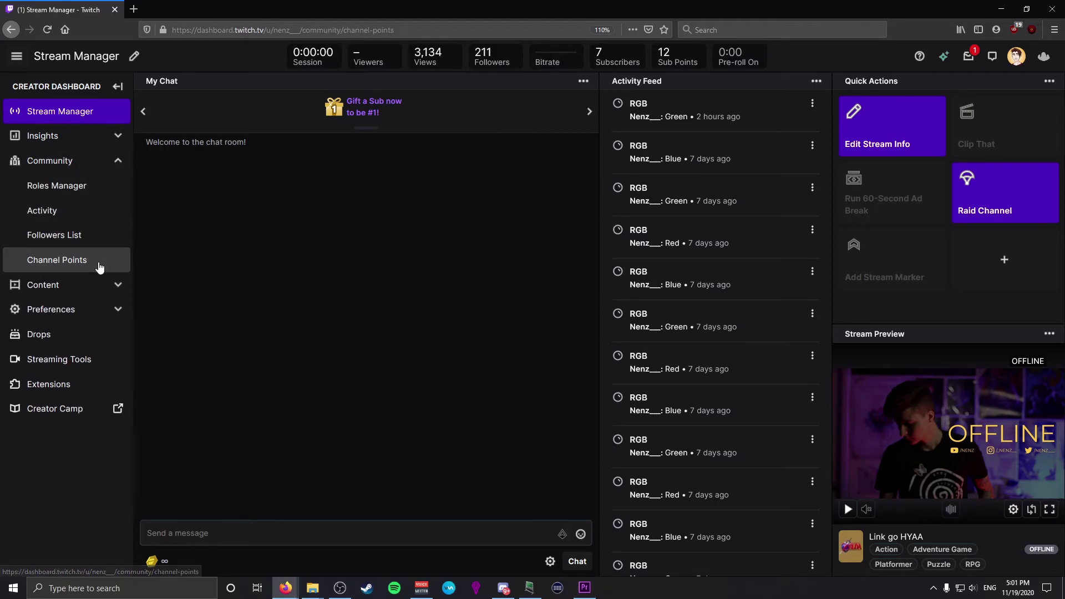
click(101, 265)
click(378, 269)
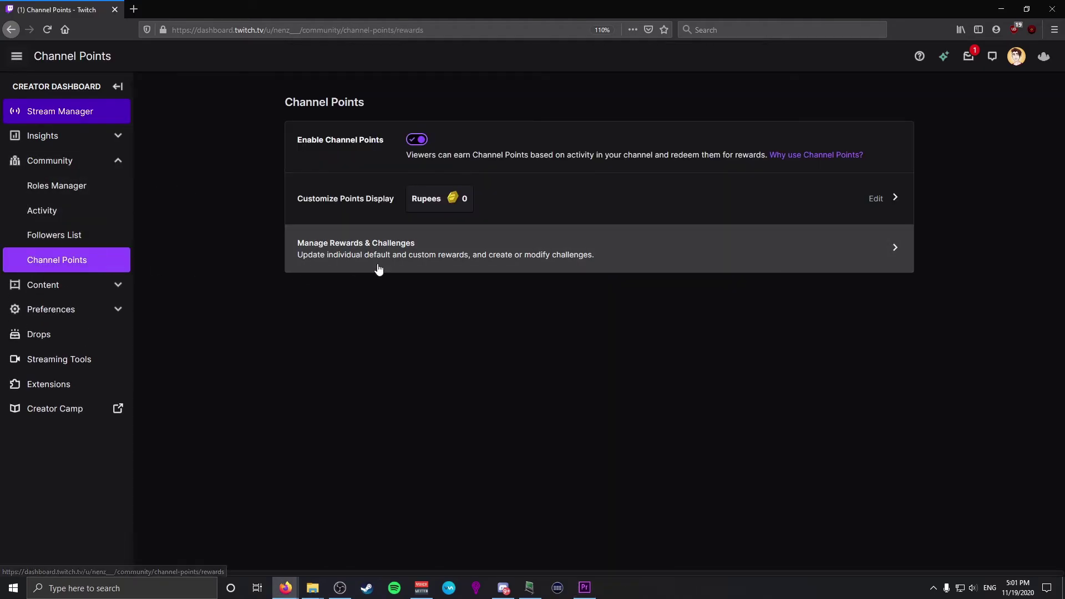
scroll(379, 269, down, 4)
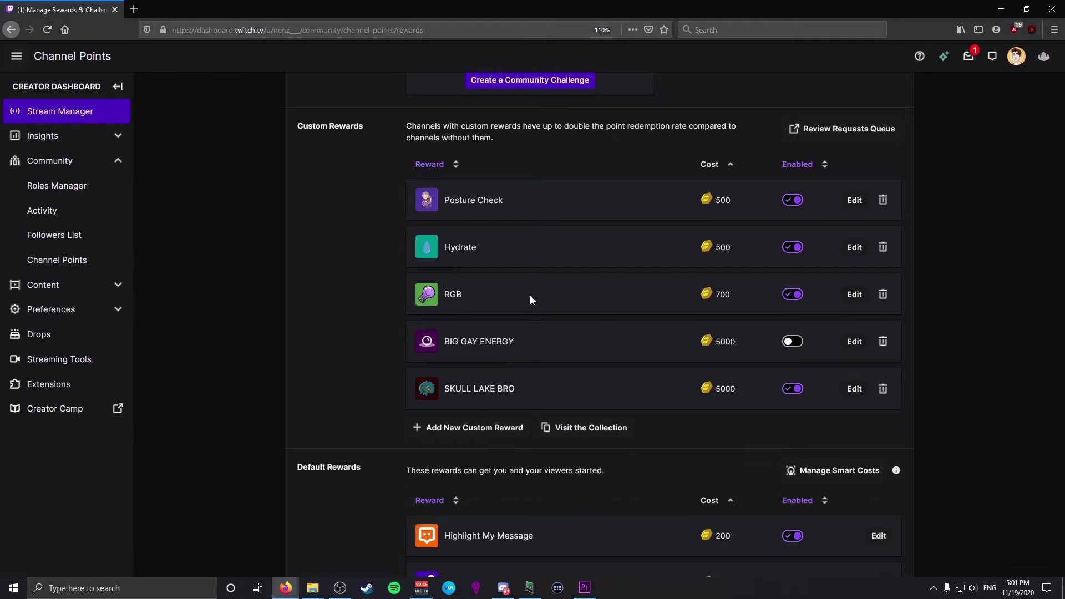
Step: Open the RGB custom reward for editing, review its text, queue and cooldown settings, and save it
click(854, 295)
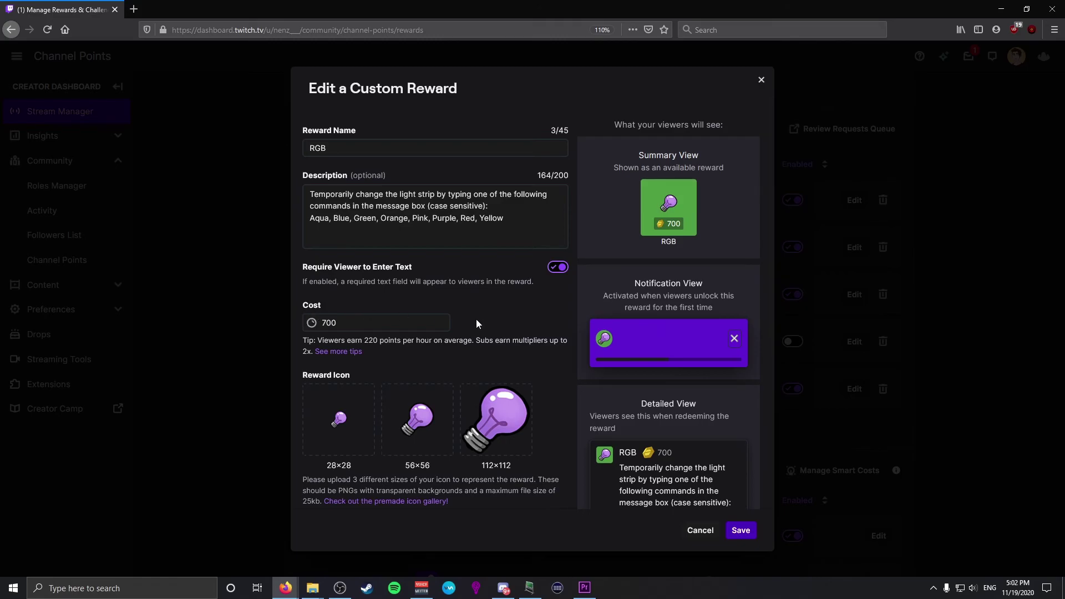
scroll(479, 324, down, 5)
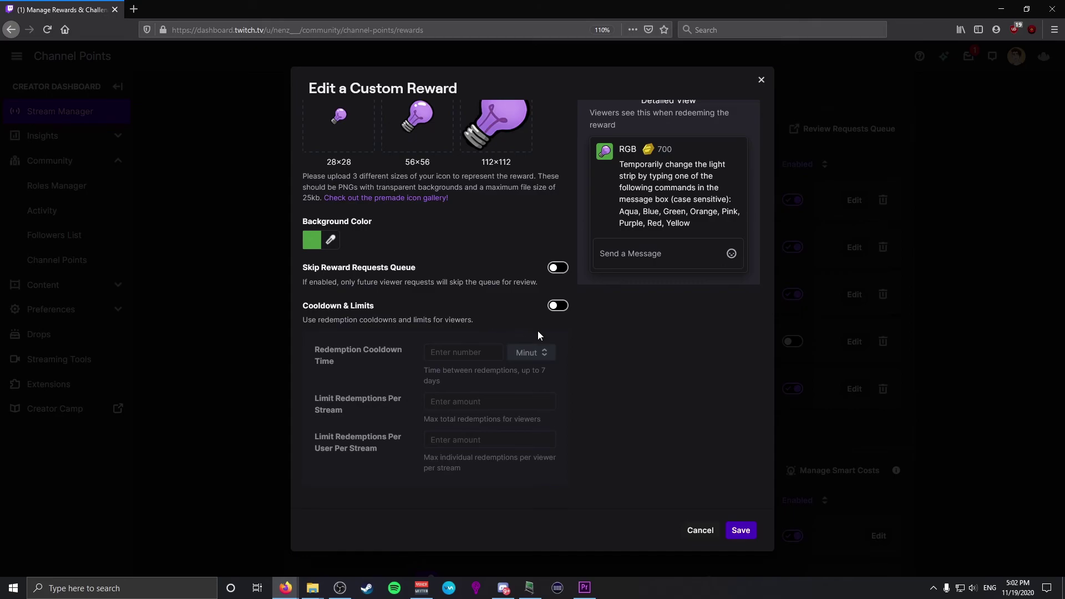
click(743, 531)
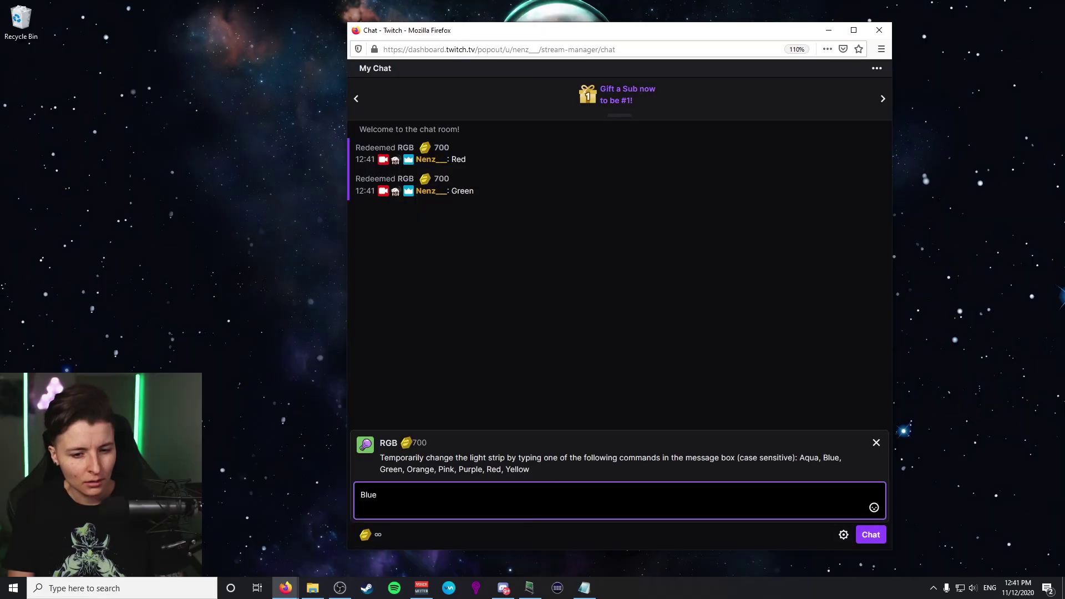
Step: Redeem the RGB reward in the Twitch chat with the message "Blue"
key(Return)
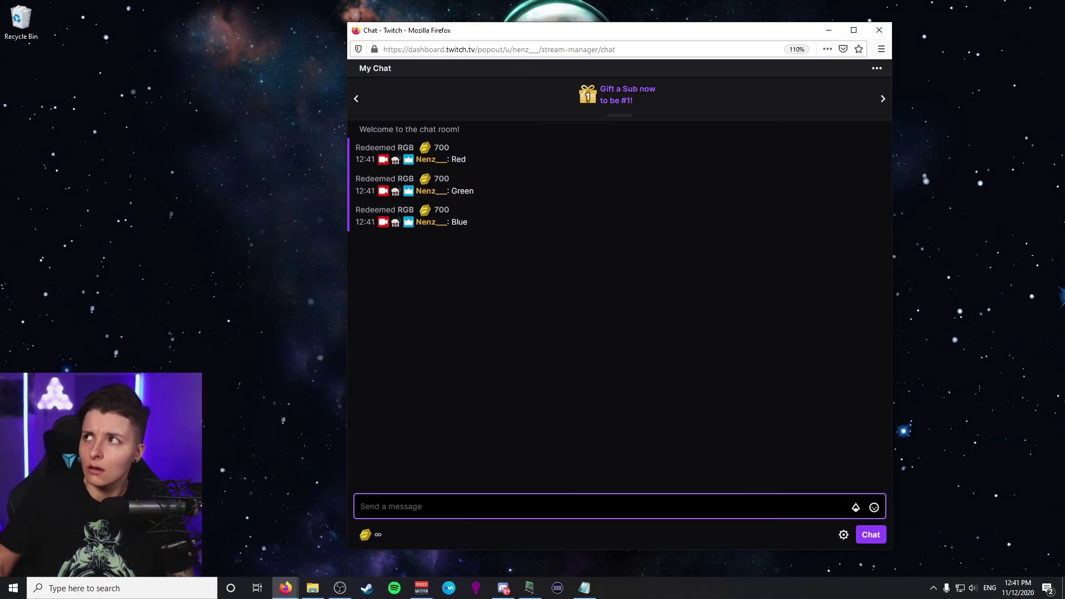